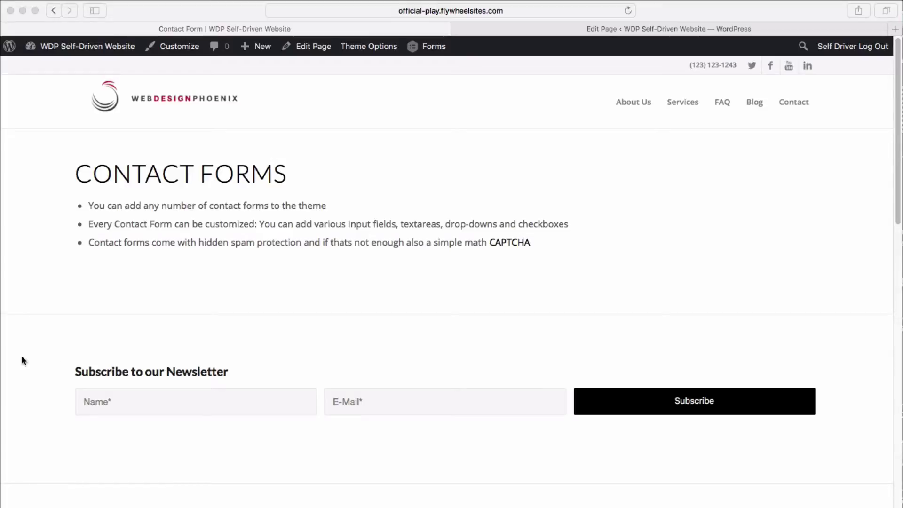
# In the Request Custom Work form, select the 1000-5000 budget and pick 20 / 12 / 2017 as the date.
pyautogui.scroll(-3, 262, 270)
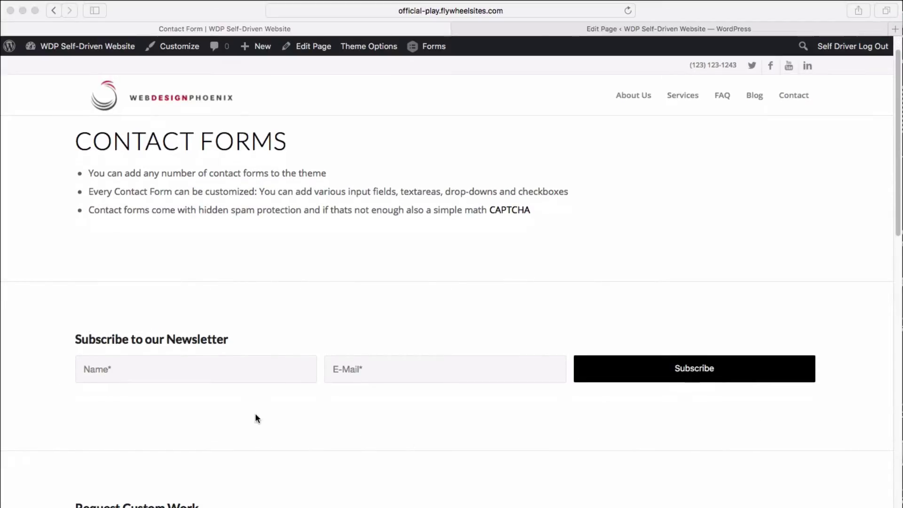
pyautogui.scroll(-5, 255, 418)
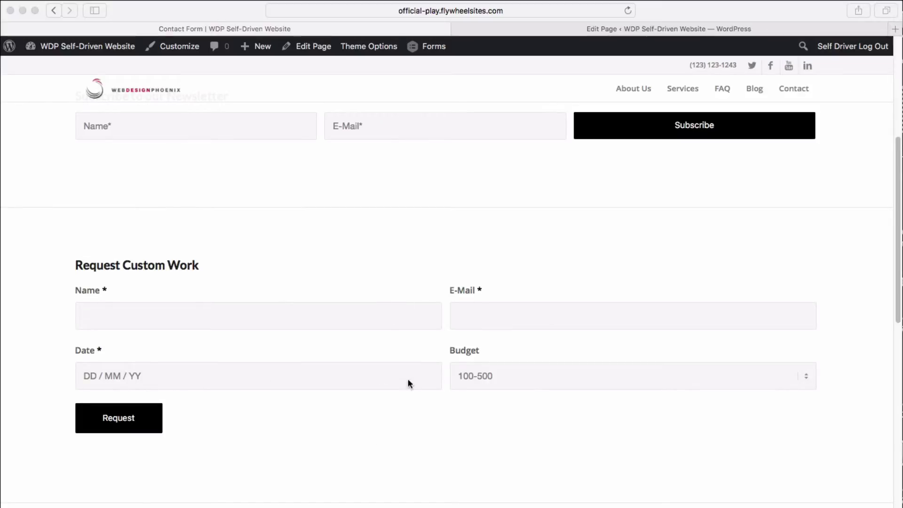
pyautogui.click(492, 375)
pyautogui.click(493, 375)
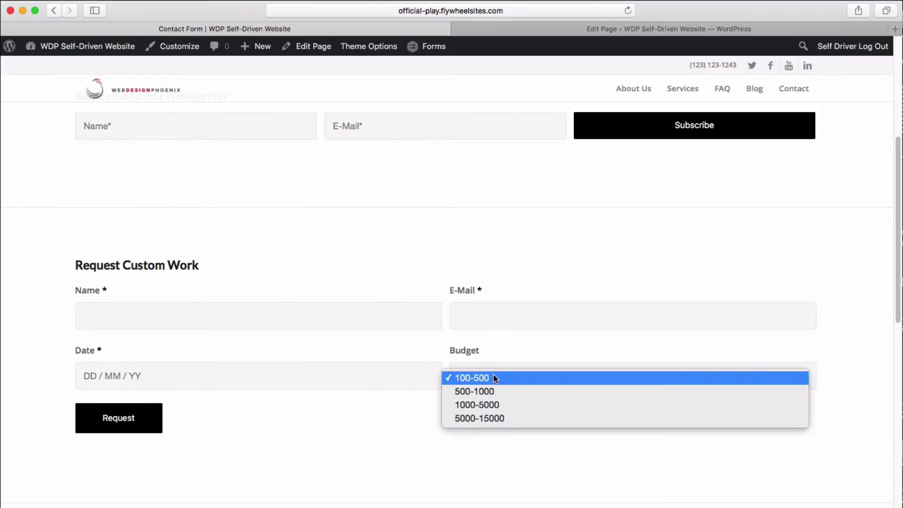
pyautogui.click(490, 404)
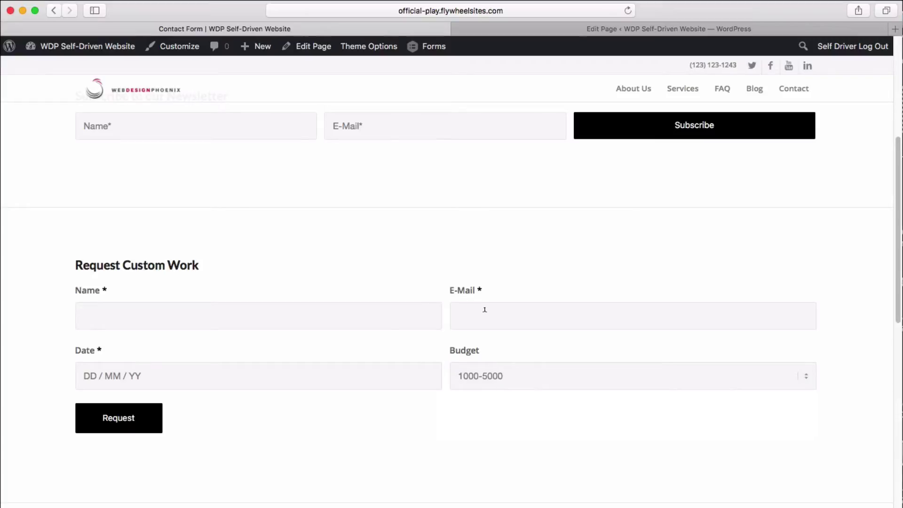
pyautogui.click(125, 367)
pyautogui.click(148, 303)
# Examine the Send us mail form's message fields, terms checkbox and captcha equation on the live page.
pyautogui.scroll(-10, 368, 430)
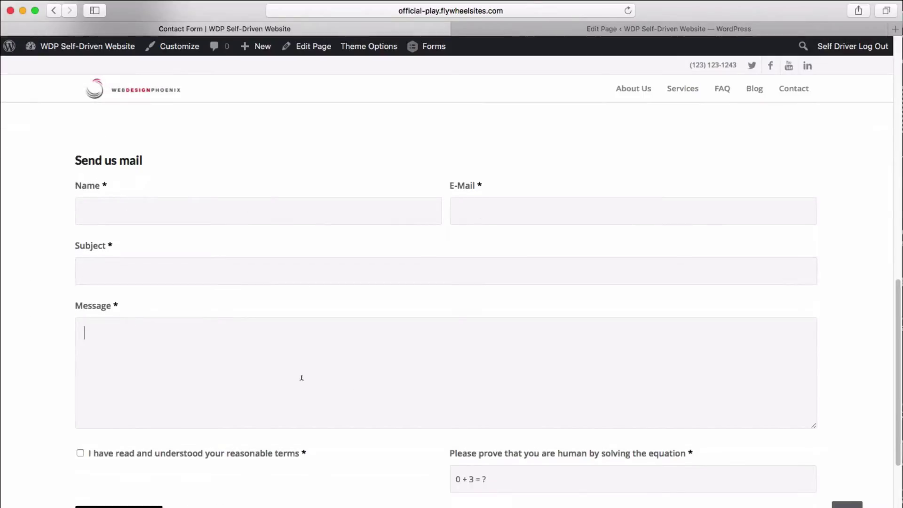
pyautogui.click(81, 453)
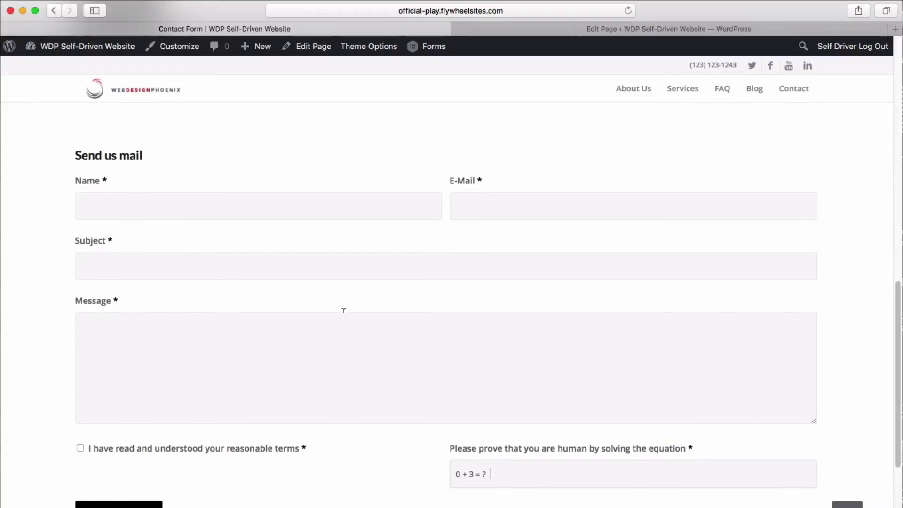
pyautogui.scroll(6, 322, 307)
pyautogui.scroll(8, 322, 308)
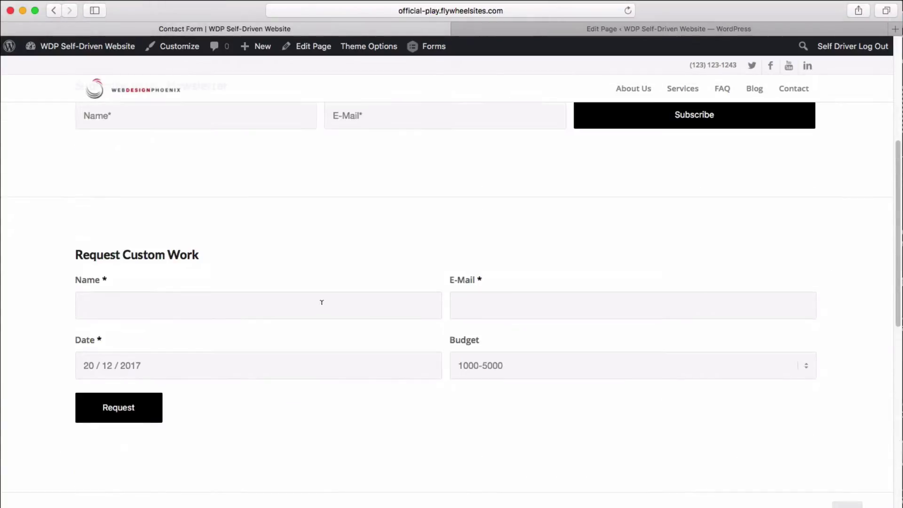
# Go to the Contact Form page's editor and open the Send us mail contact form element for editing.
pyautogui.click(505, 33)
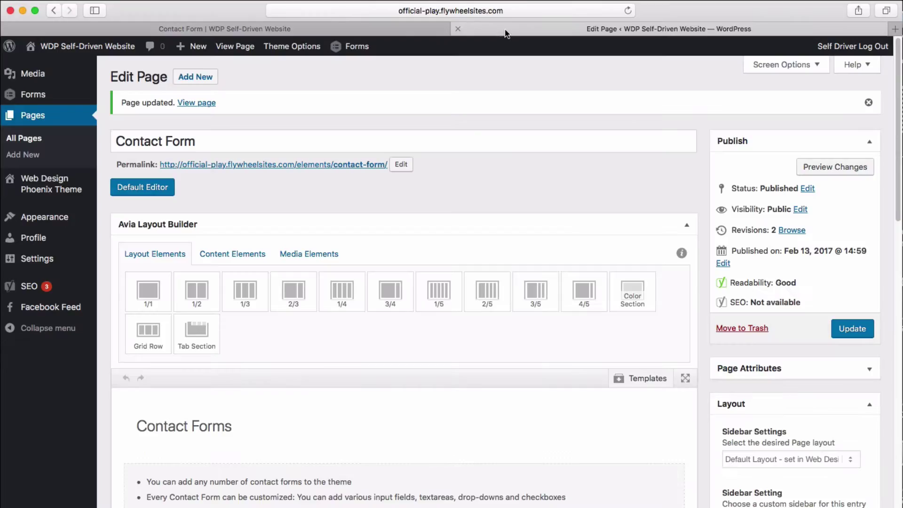
pyautogui.scroll(-8, 386, 268)
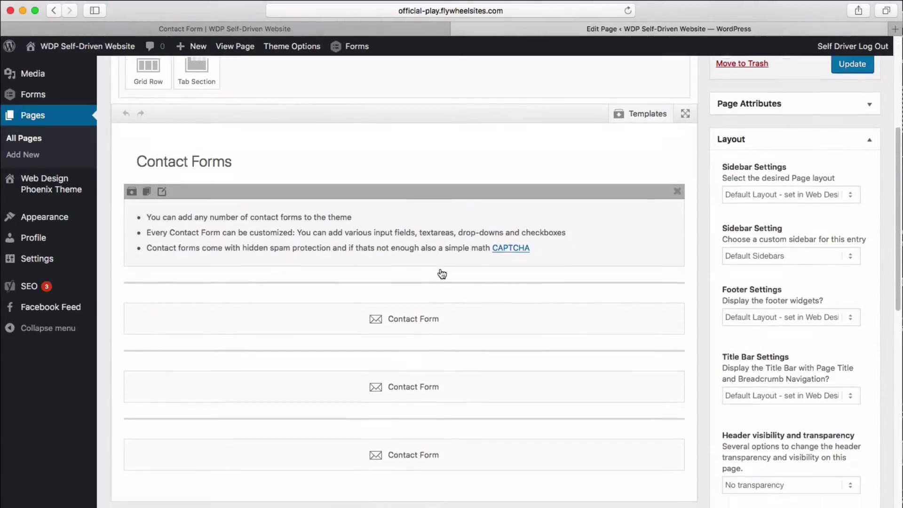
pyautogui.click(409, 324)
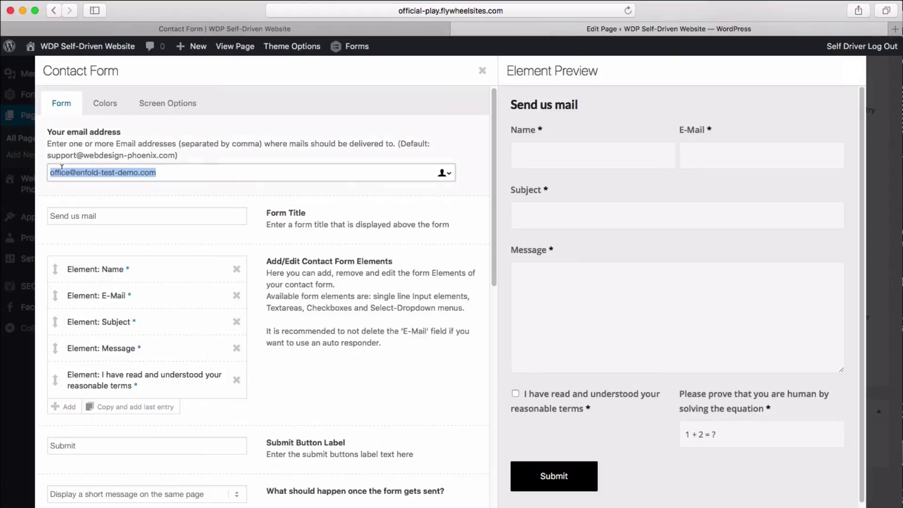
# Replace the form's delivery email address with a test email address.
pyautogui.click(165, 170)
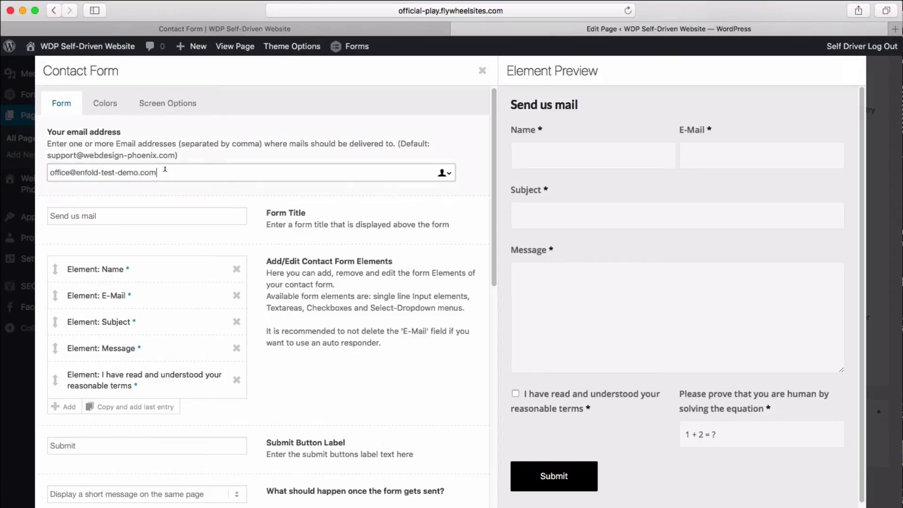
pyautogui.moveTo(160, 171); pyautogui.dragTo(46, 174)
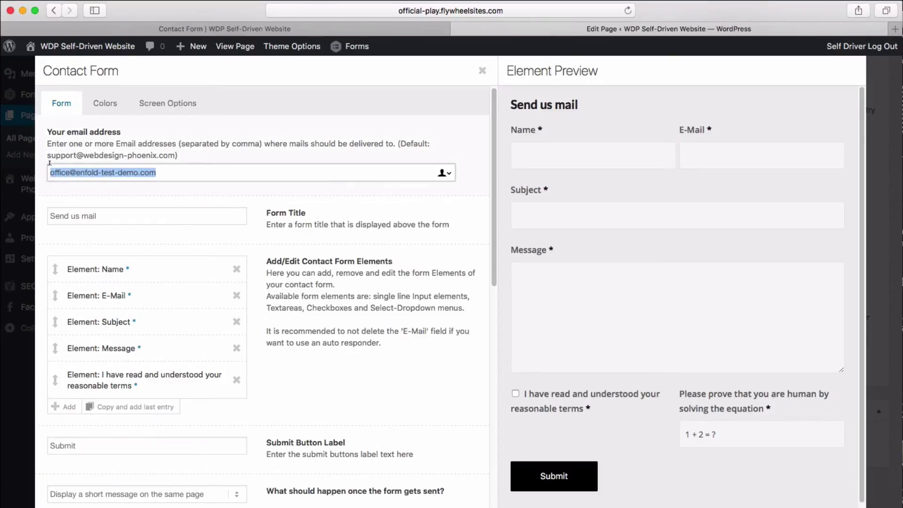
pyautogui.write('test')
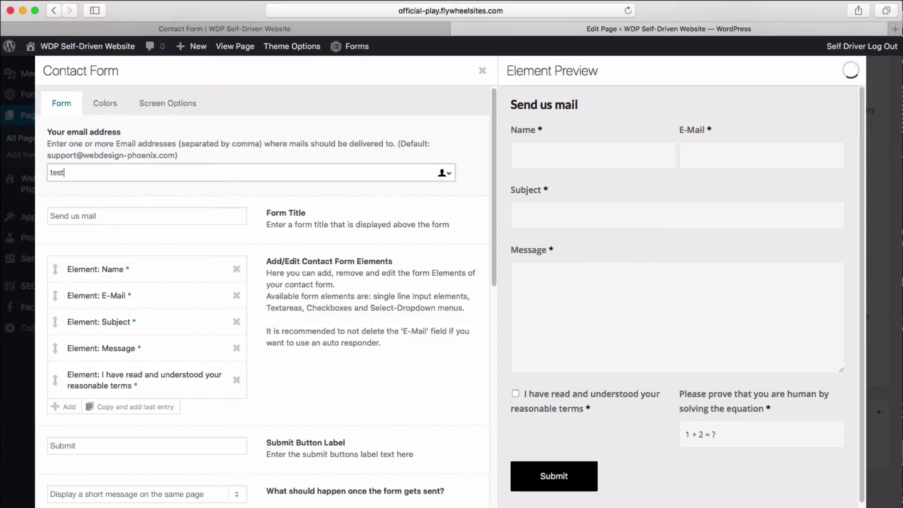
pyautogui.press('BackSpace')
pyautogui.press('BackSpace')
pyautogui.press('BackSpace')
pyautogui.write('test@test.com')
# Review the form's title, submit button label, after-send action and sent message, keeping the short message on the same page.
pyautogui.tripleClick(112, 211)
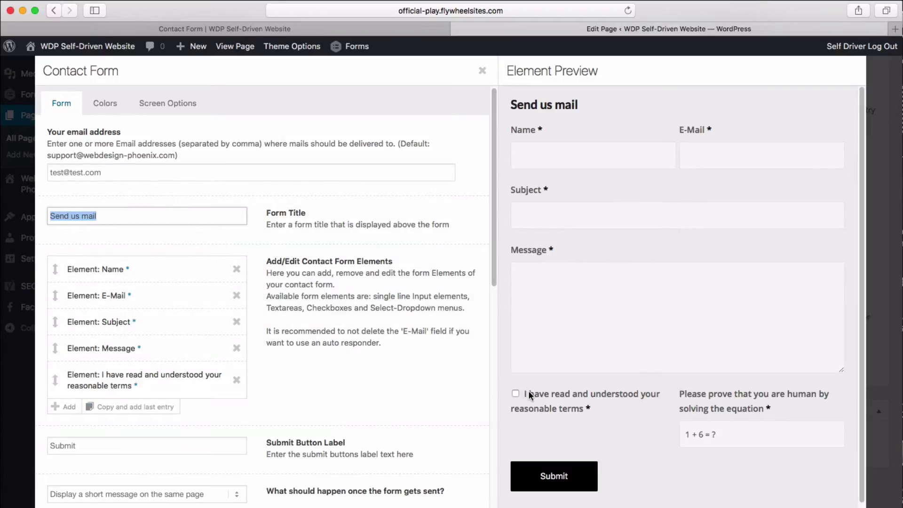
pyautogui.scroll(-5, 353, 375)
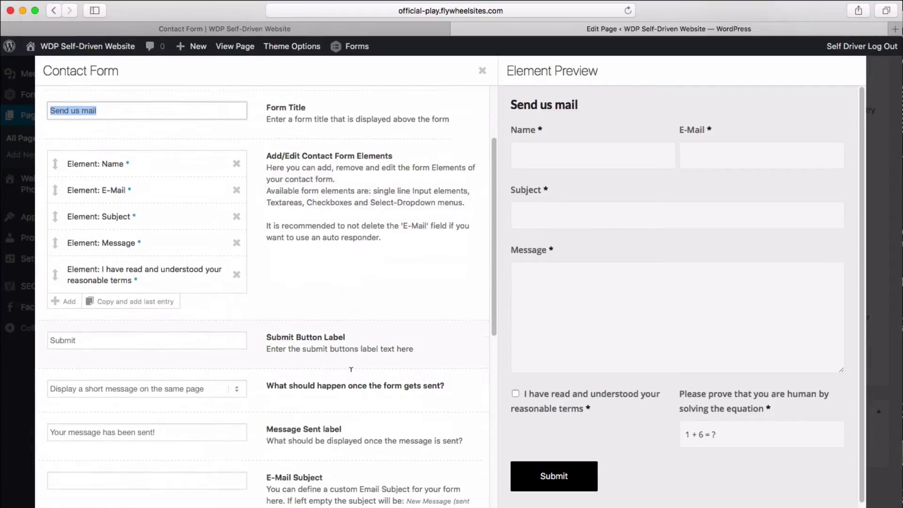
pyautogui.scroll(-2, 336, 341)
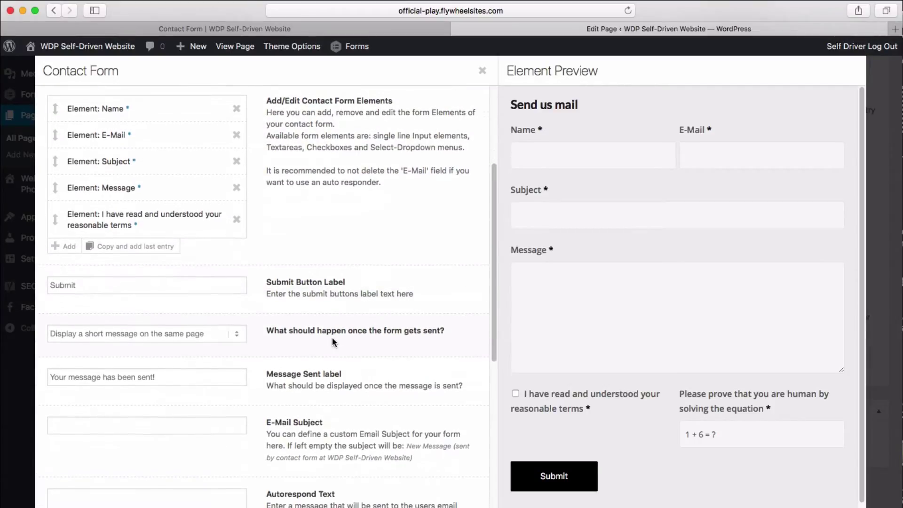
pyautogui.doubleClick(94, 281)
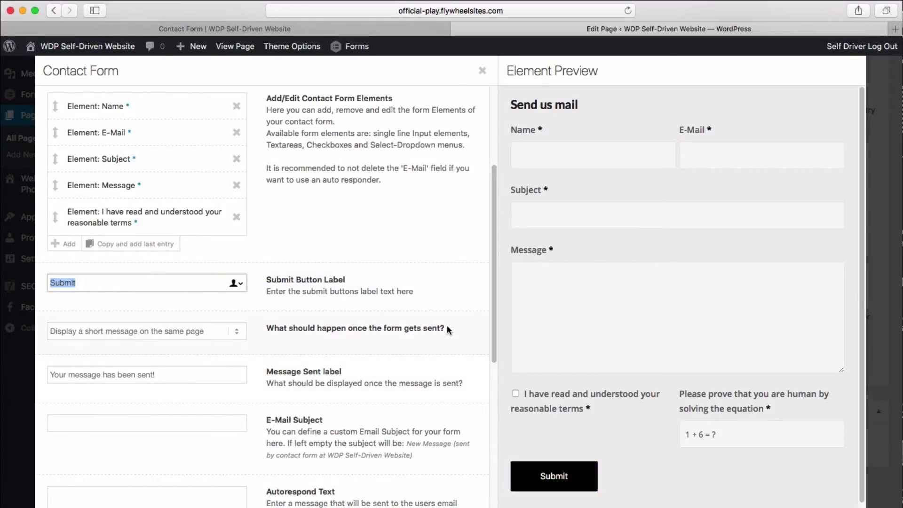
pyautogui.moveTo(446, 329); pyautogui.dragTo(270, 324)
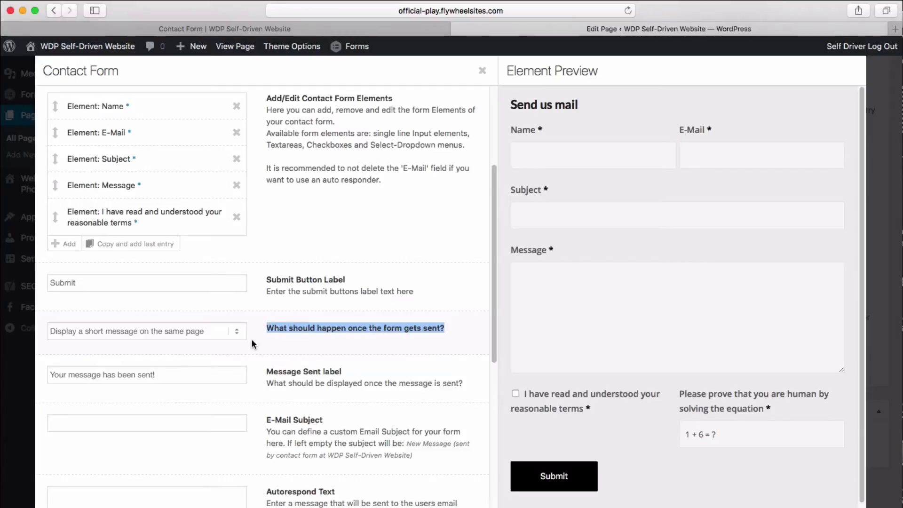
pyautogui.click(157, 330)
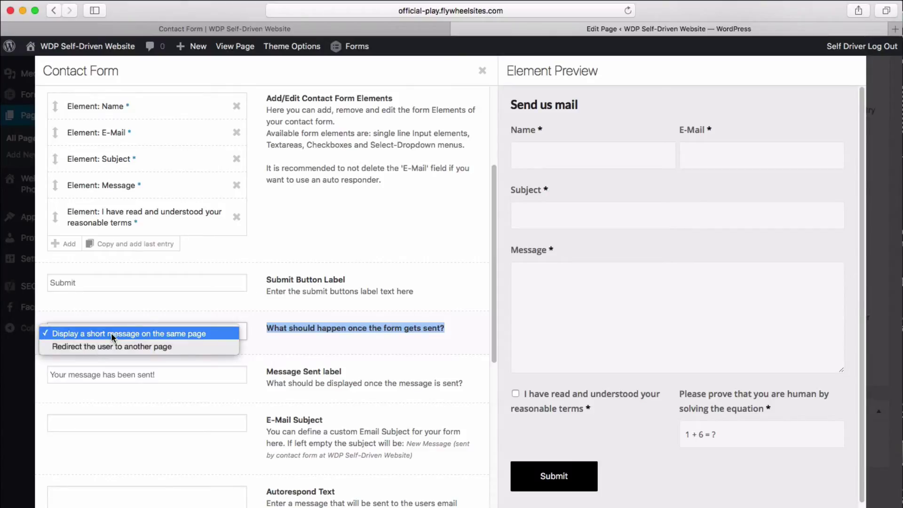
pyautogui.click(193, 334)
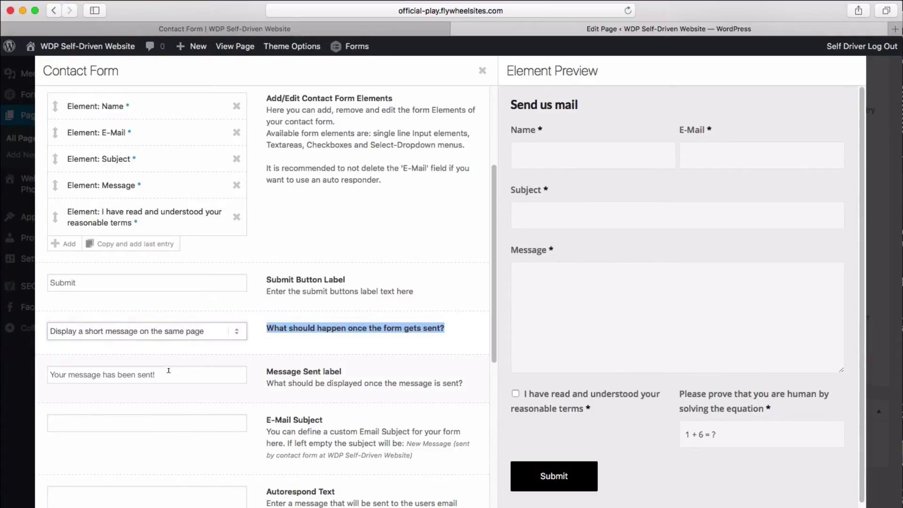
pyautogui.moveTo(168, 373); pyautogui.dragTo(43, 365)
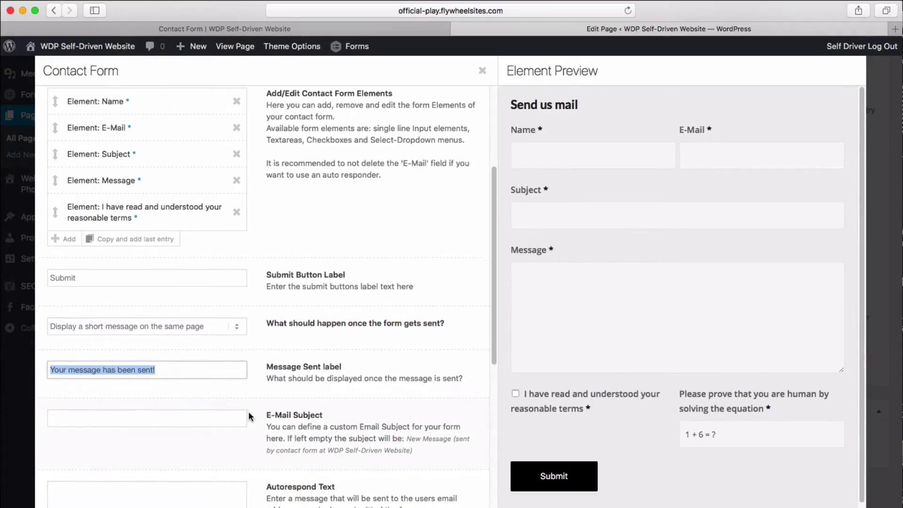
# Review the form's E-Mail Subject and Autorespond Text settings, leaving both fields empty.
pyautogui.scroll(-5, 249, 412)
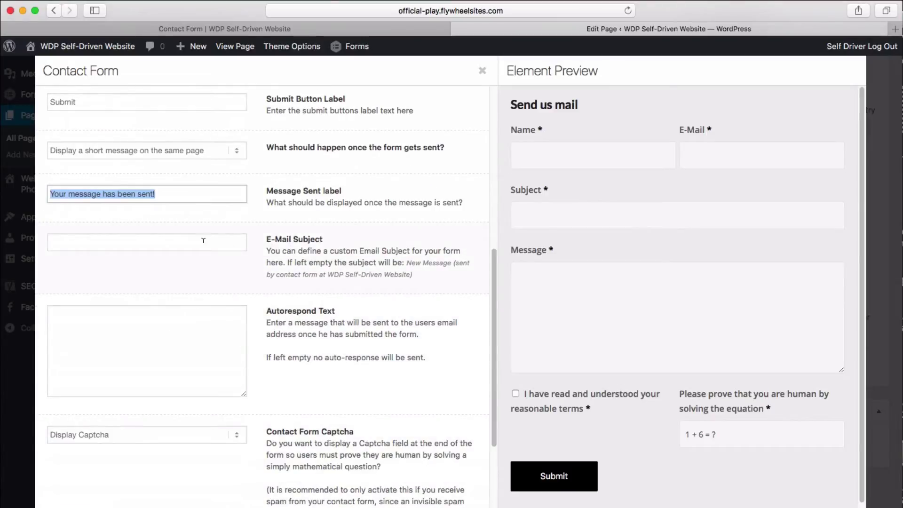
pyautogui.click(203, 241)
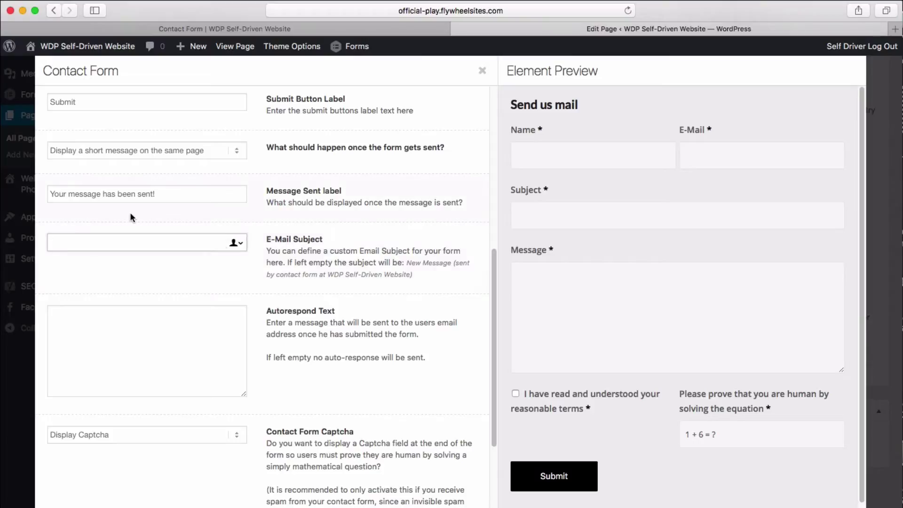
pyautogui.click(105, 317)
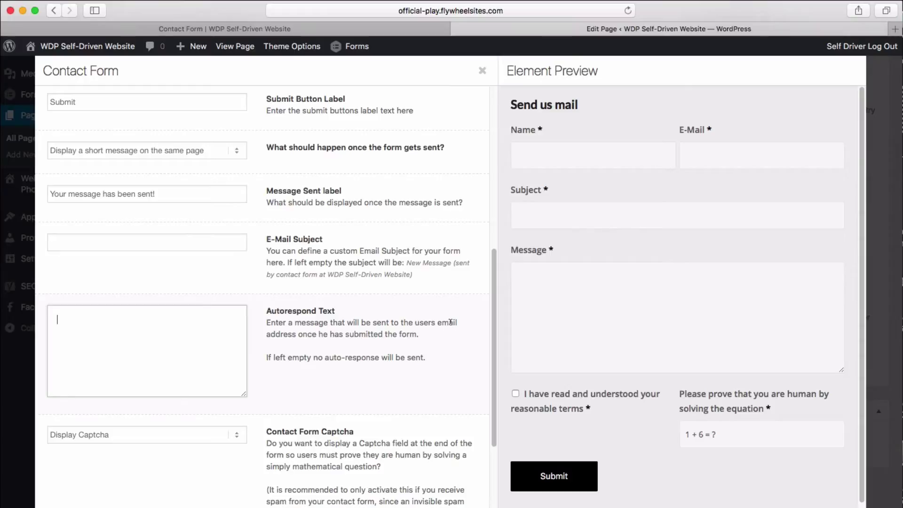
pyautogui.moveTo(458, 322); pyautogui.dragTo(267, 322)
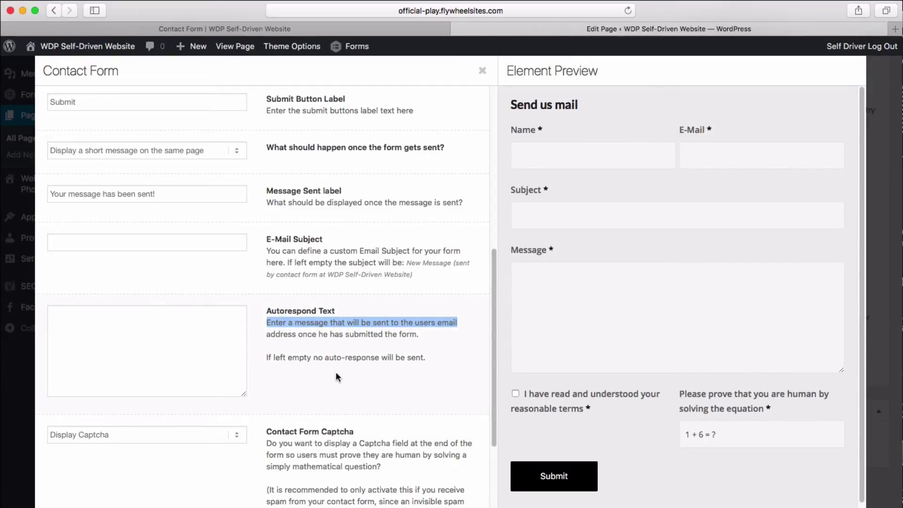
# Keep the contact form captcha on Display Captcha and enable Hide Form Labels.
pyautogui.scroll(-5, 327, 365)
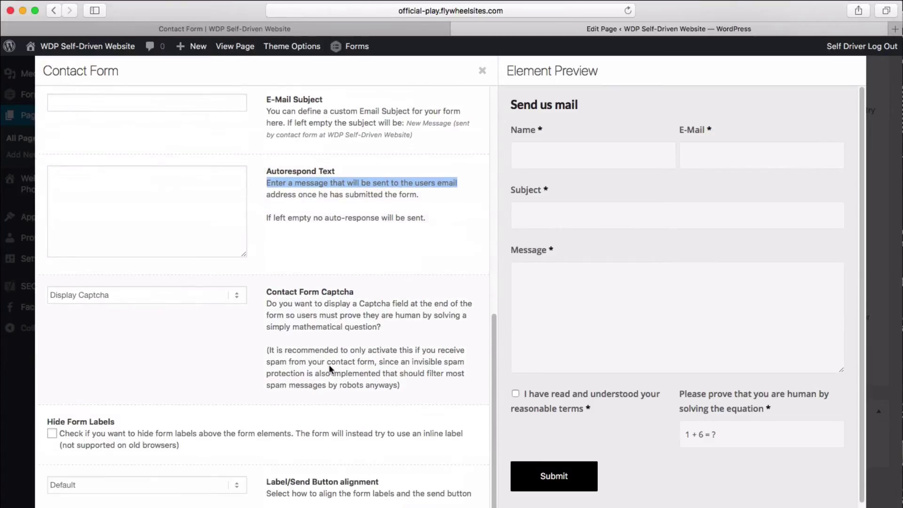
pyautogui.click(231, 295)
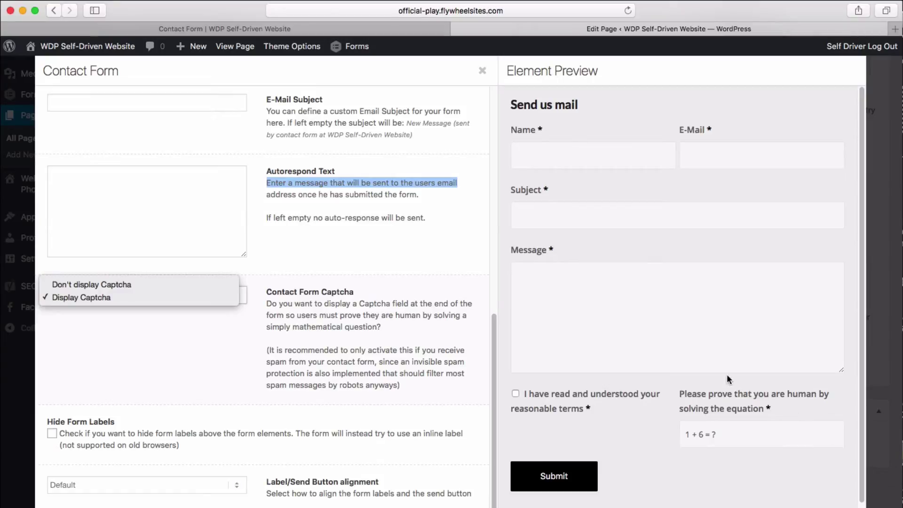
pyautogui.click(257, 292)
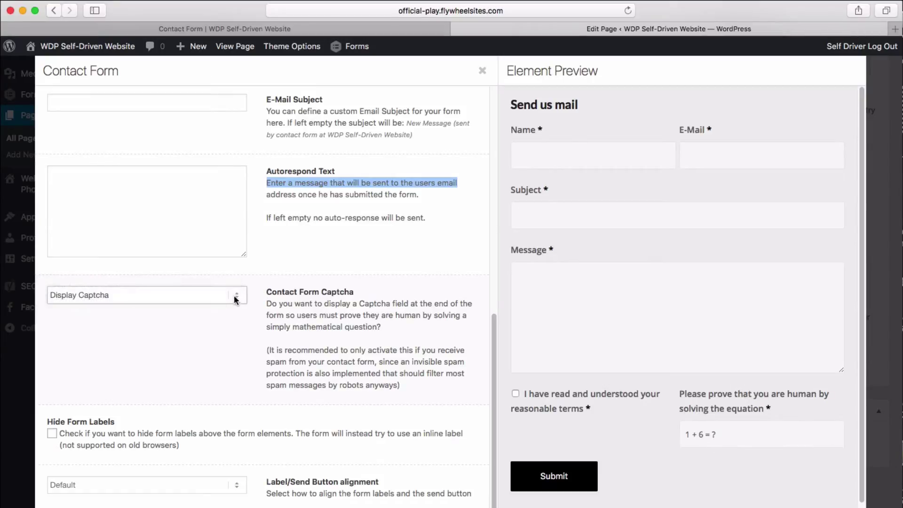
pyautogui.click(232, 296)
pyautogui.click(160, 298)
pyautogui.click(52, 434)
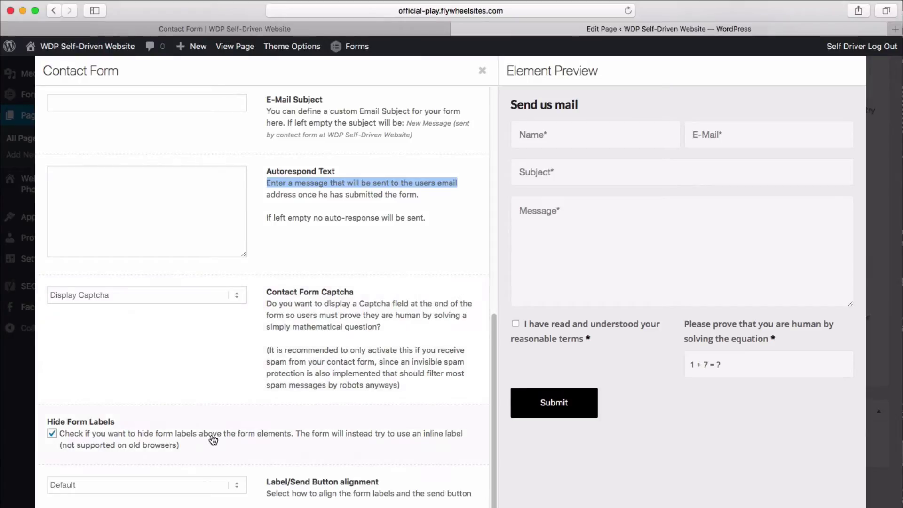
# Try the Centered label and send button alignment, and switch it back to Default.
pyautogui.click(235, 488)
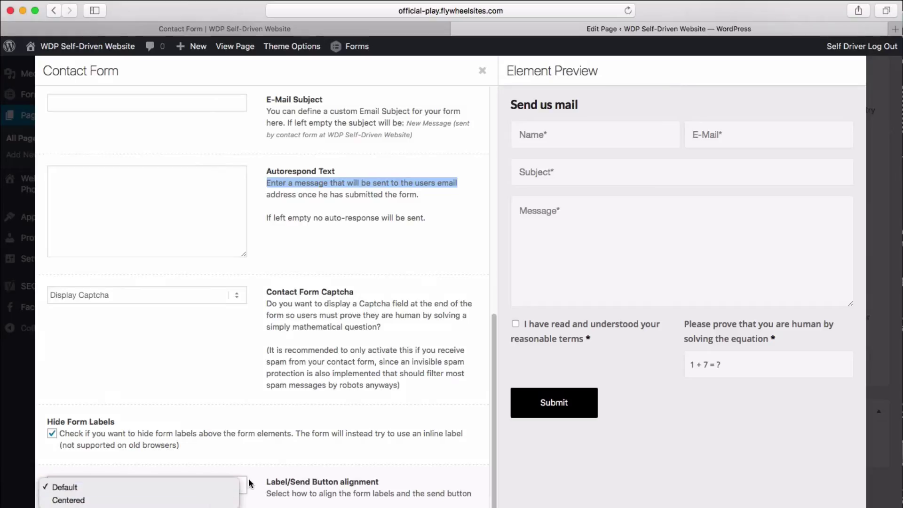
pyautogui.click(94, 500)
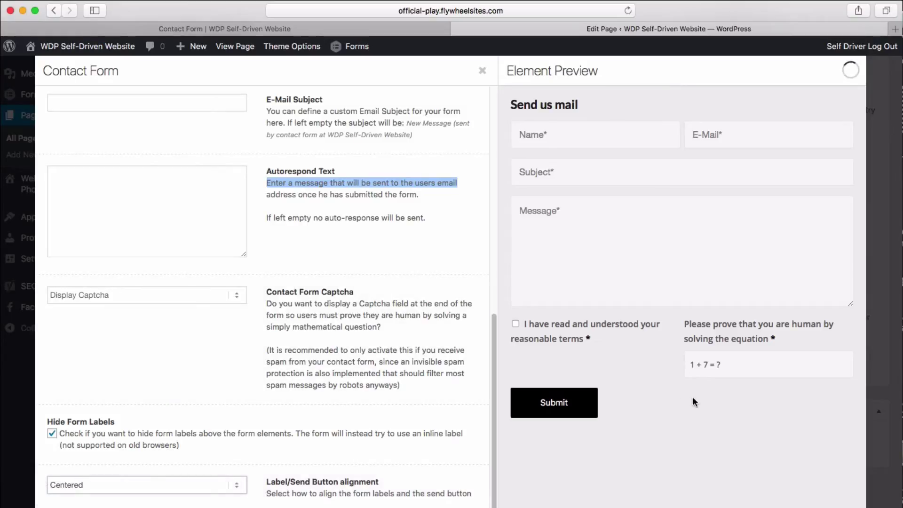
pyautogui.click(175, 478)
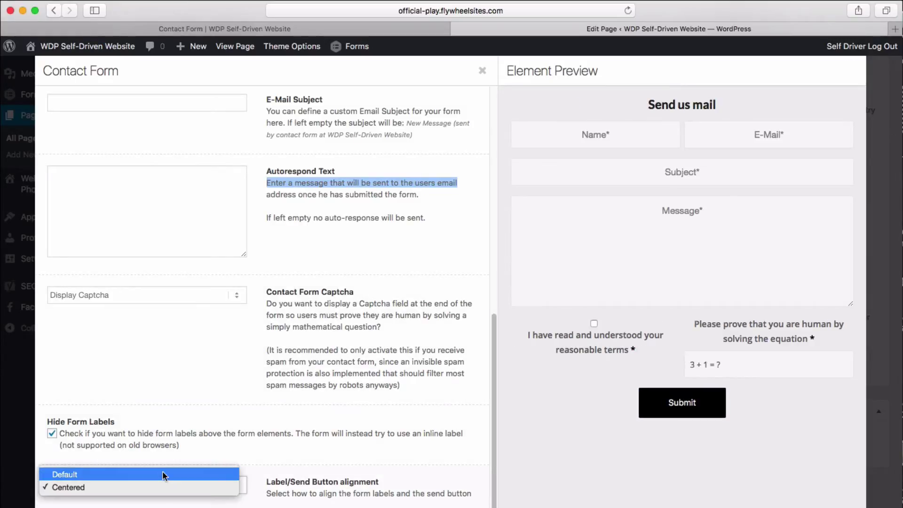
pyautogui.click(163, 474)
# Set the contact form's color scheme to Dark transparent.
pyautogui.scroll(6, 289, 291)
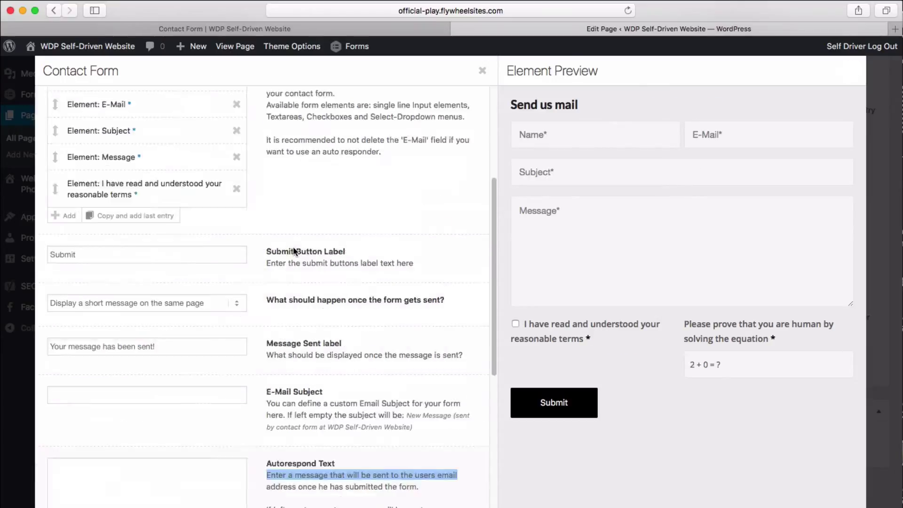
pyautogui.scroll(3, 294, 252)
pyautogui.click(105, 104)
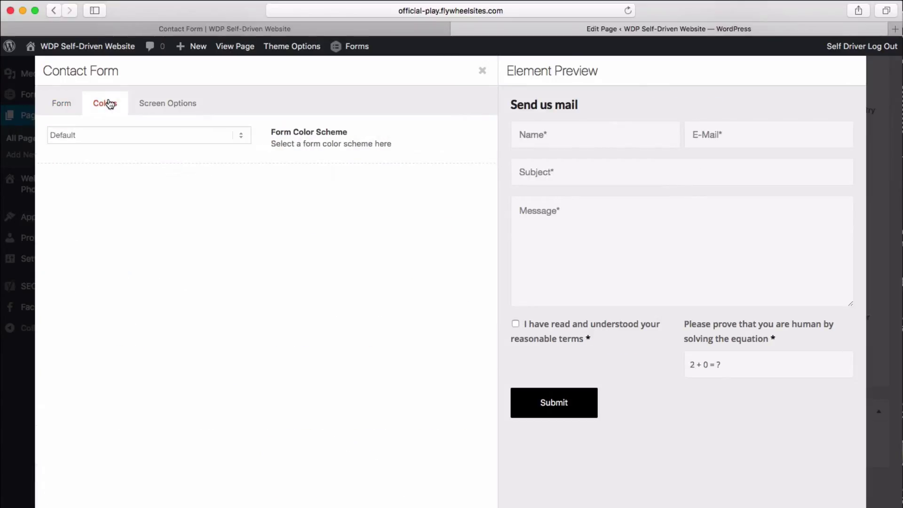
pyautogui.click(118, 135)
pyautogui.click(101, 163)
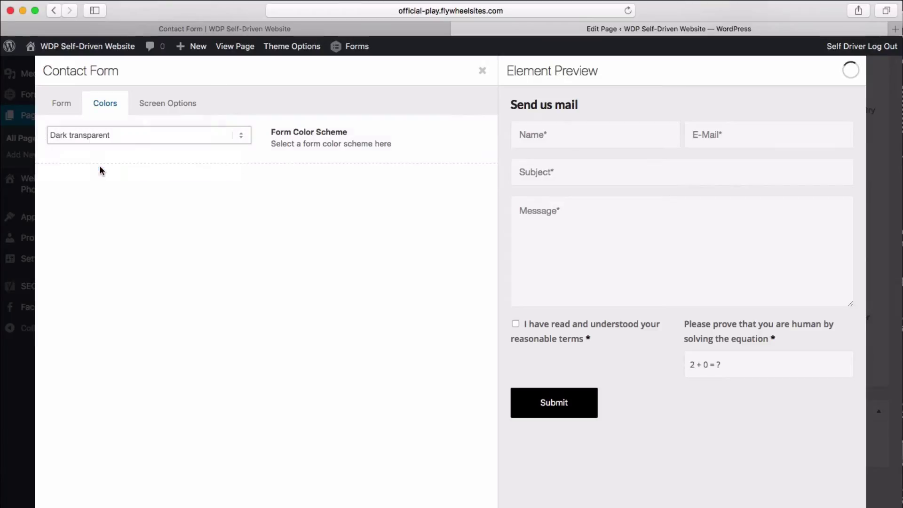
# Try the Light transparent color scheme on the contact form, and set the scheme back to Default.
pyautogui.click(127, 135)
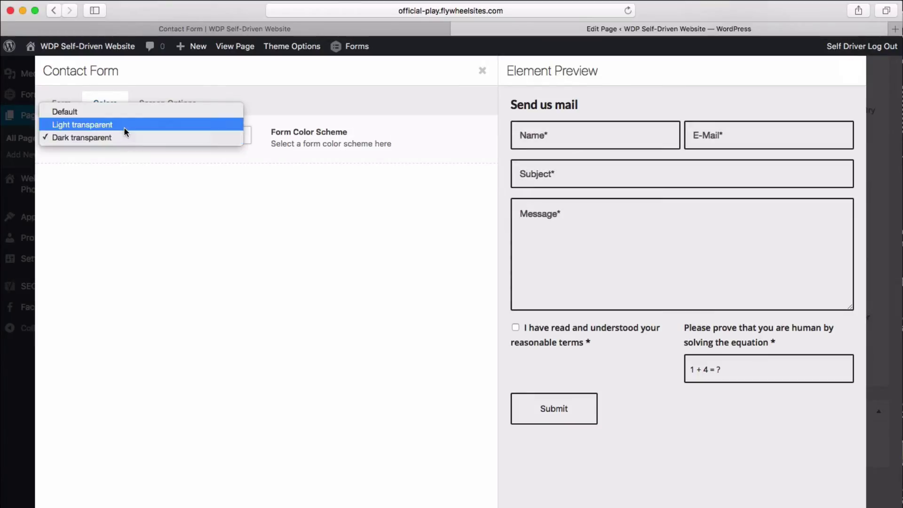
pyautogui.click(124, 128)
pyautogui.click(103, 132)
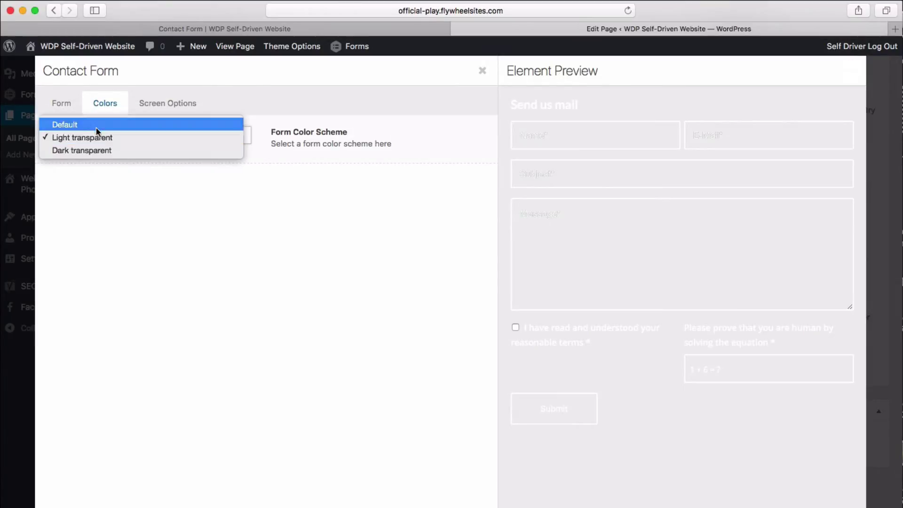
pyautogui.click(97, 126)
# Open the contact form's Name element and examine its label and element type choices, comparing them with the fields on the live contact page.
pyautogui.click(62, 105)
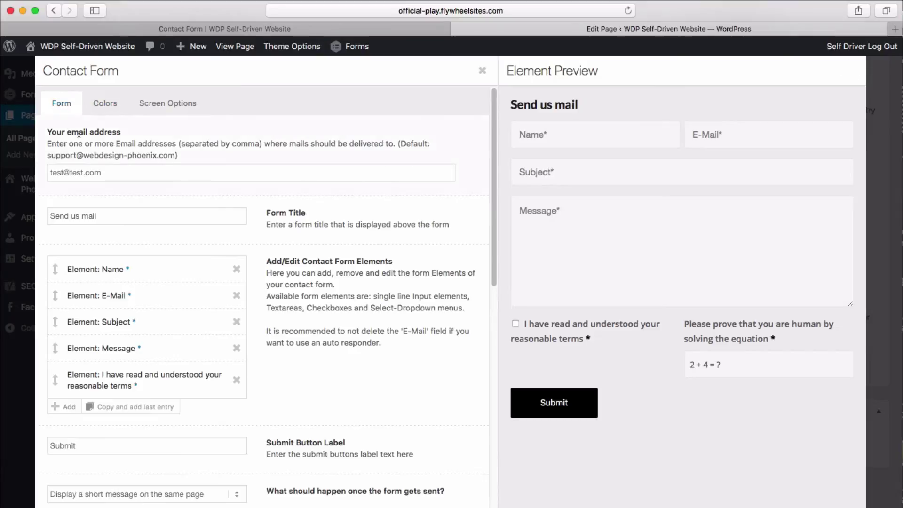
pyautogui.click(130, 278)
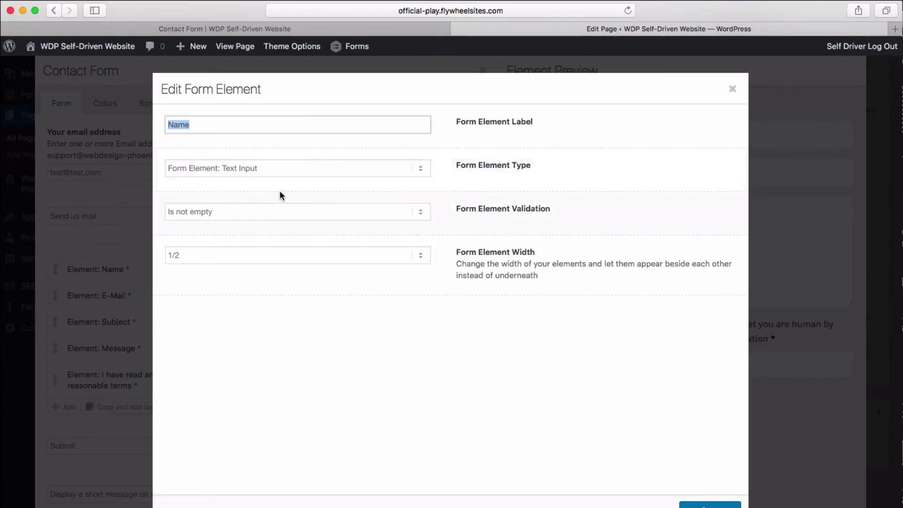
pyautogui.click(210, 121)
pyautogui.moveTo(191, 125); pyautogui.dragTo(169, 125)
pyautogui.click(286, 169)
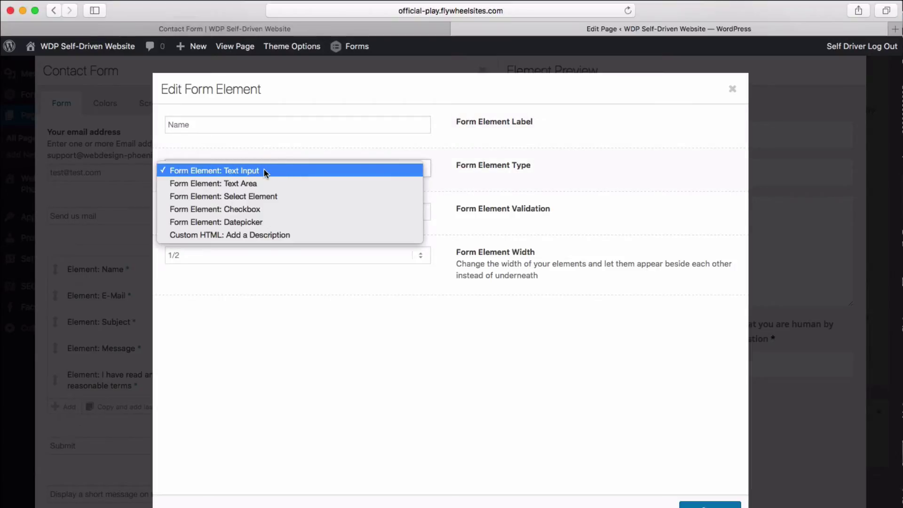
pyautogui.click(240, 32)
pyautogui.click(240, 32)
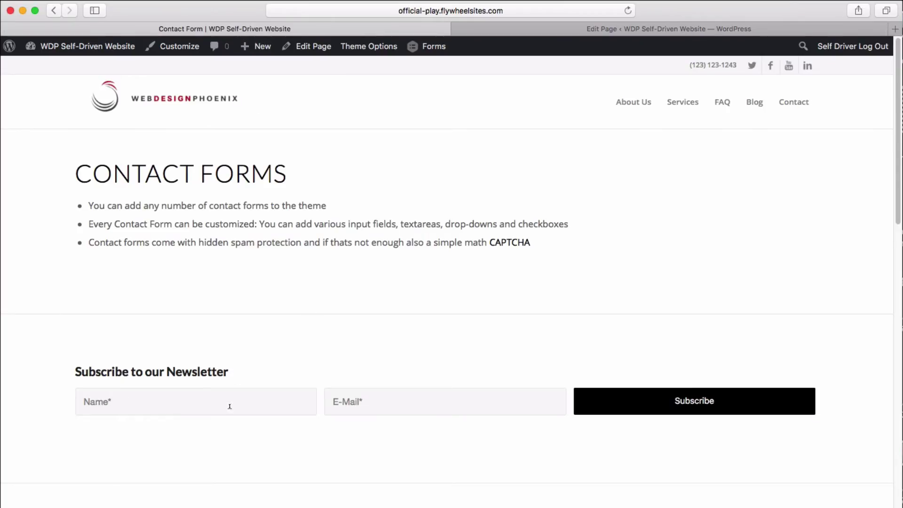
pyautogui.click(487, 31)
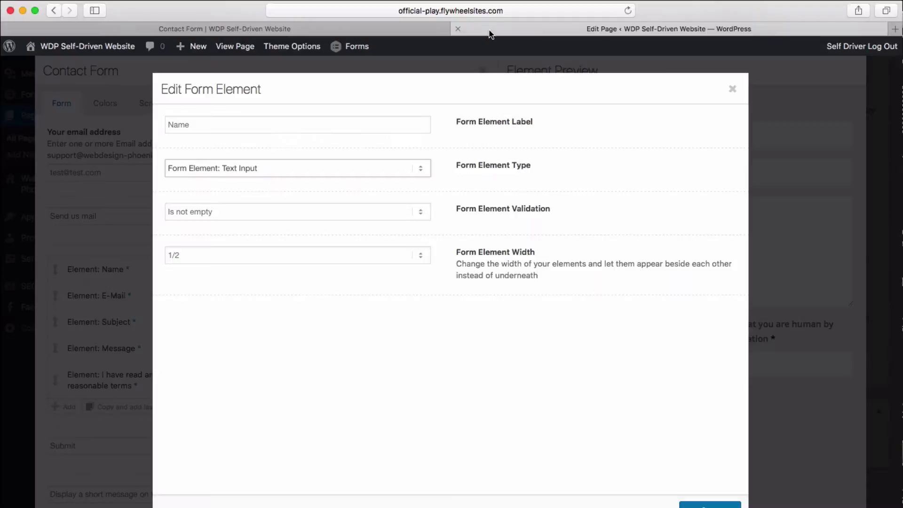
# Try the Text Area type for the Name element, and look at the Message field on the live page as an example.
pyautogui.click(226, 172)
pyautogui.click(228, 184)
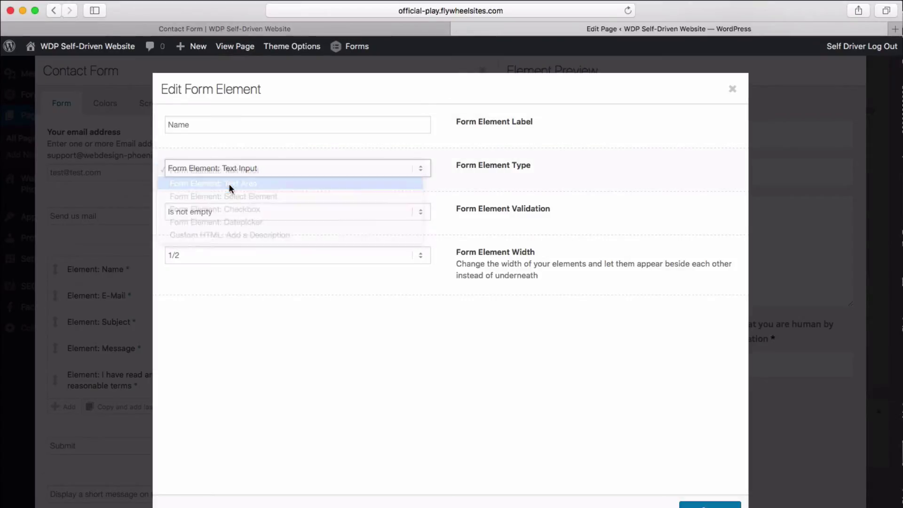
pyautogui.click(323, 31)
pyautogui.scroll(-15, 286, 272)
pyautogui.scroll(5, 286, 270)
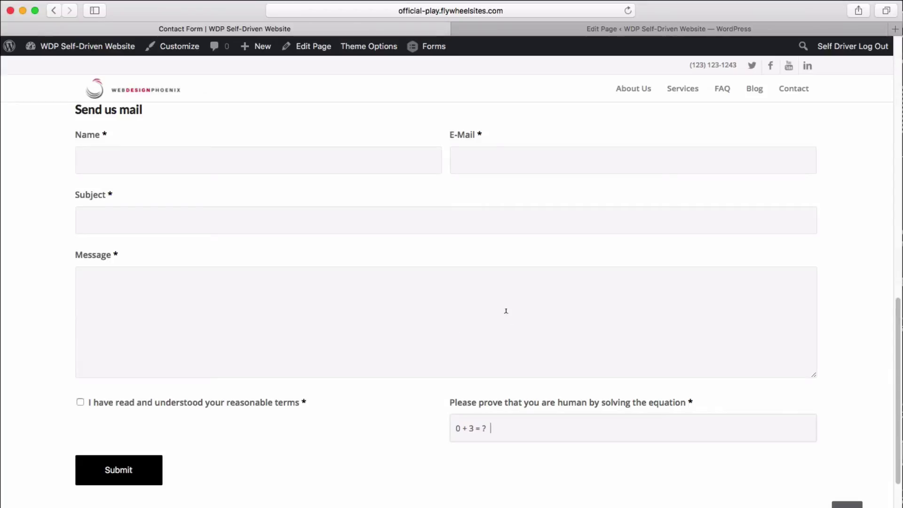
pyautogui.click(533, 30)
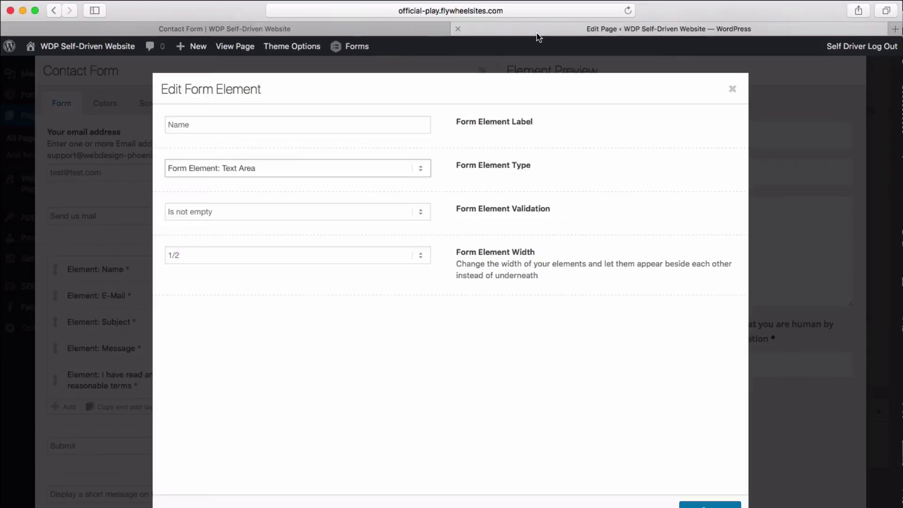
# Try the Select Element type for the Name element, and view the live page's Budget drop-down as an example.
pyautogui.click(304, 168)
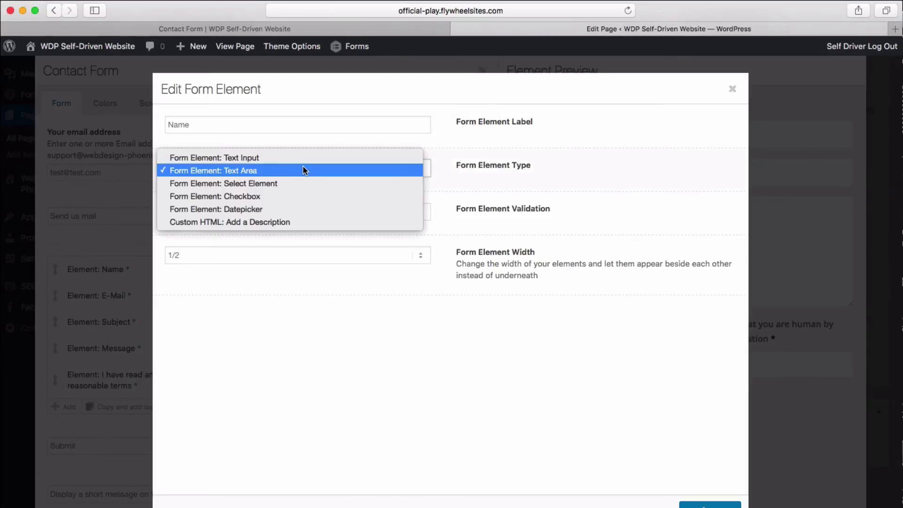
pyautogui.click(278, 183)
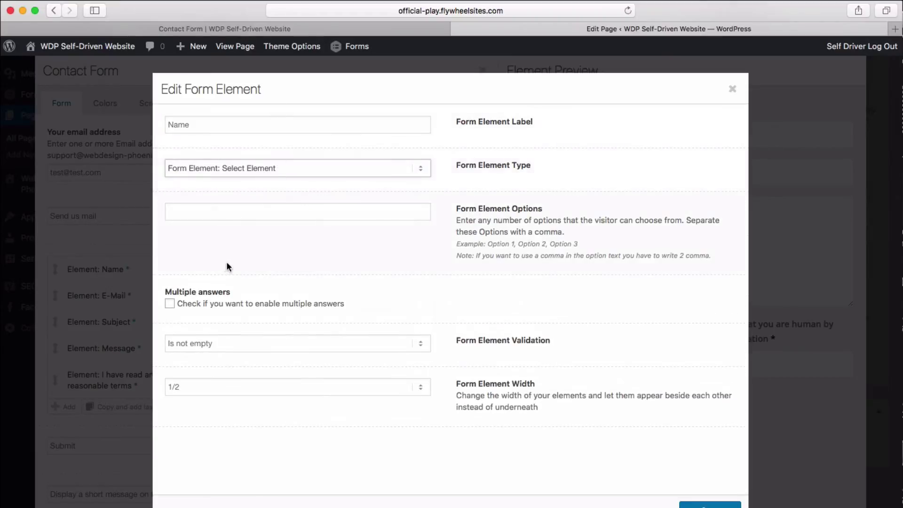
pyautogui.click(316, 21)
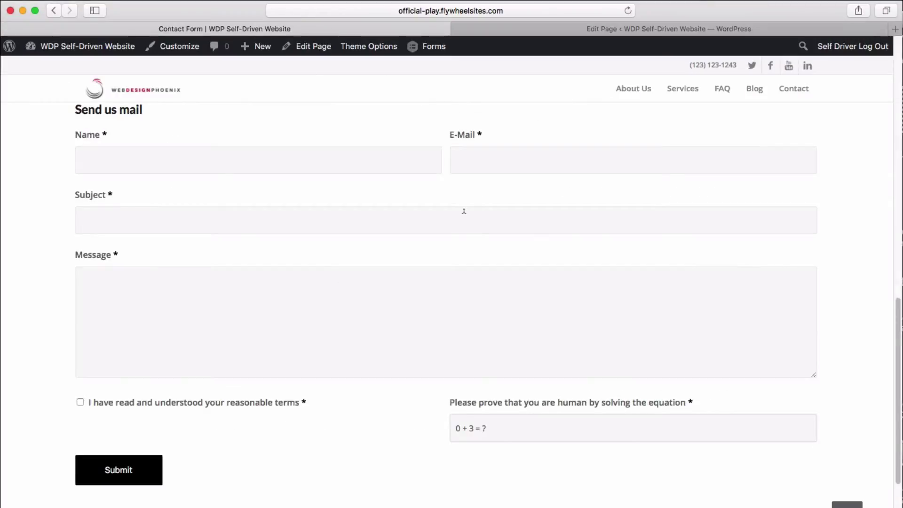
pyautogui.scroll(8, 464, 216)
pyautogui.click(480, 313)
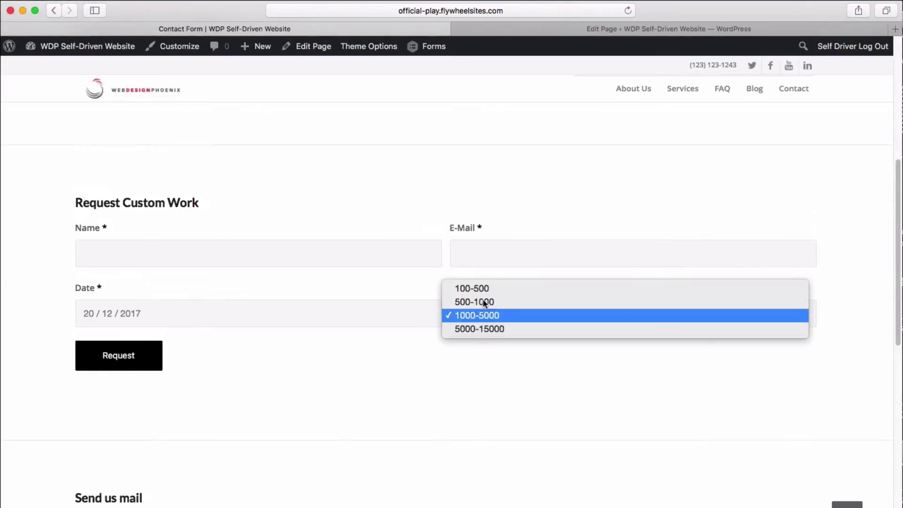
pyautogui.click(500, 57)
pyautogui.click(515, 30)
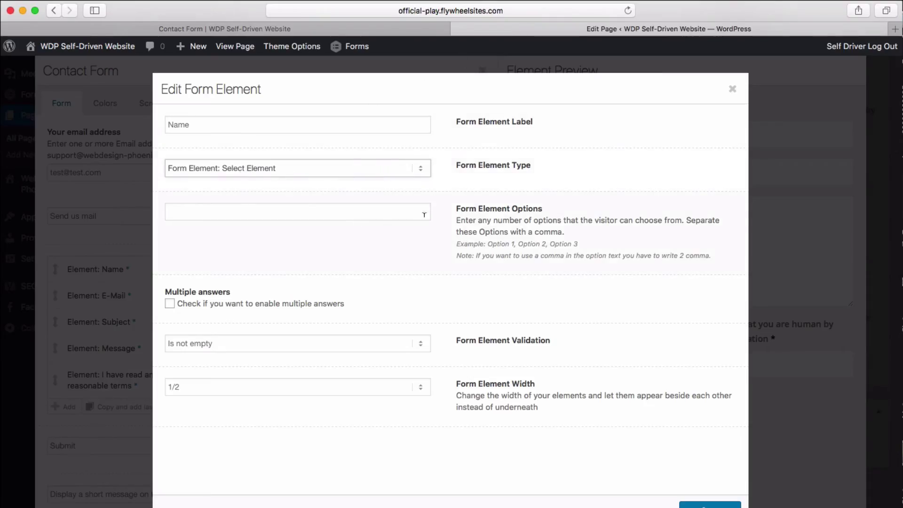
# Examine how Form Element Options are entered as a comma-separated list, comparing them with the choices in the live Budget drop-down.
pyautogui.moveTo(455, 208); pyautogui.dragTo(543, 210)
pyautogui.click(261, 203)
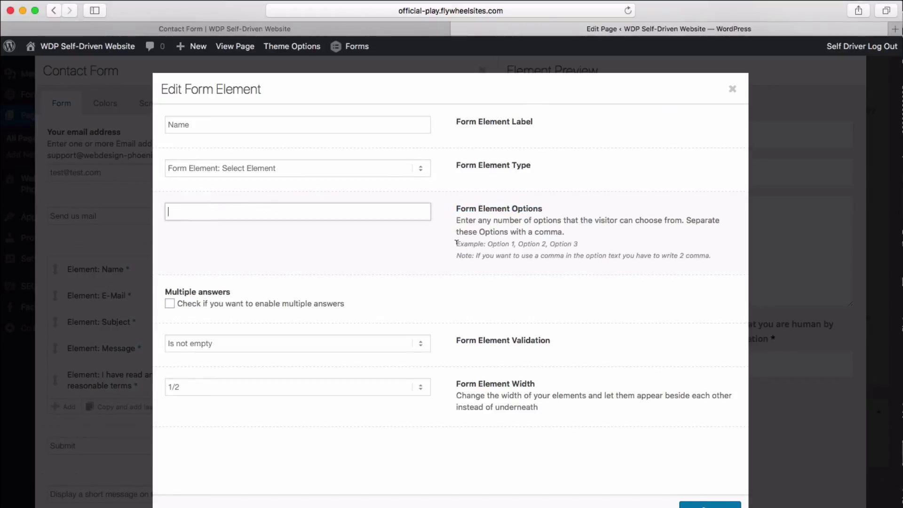
pyautogui.moveTo(456, 243); pyautogui.dragTo(575, 242)
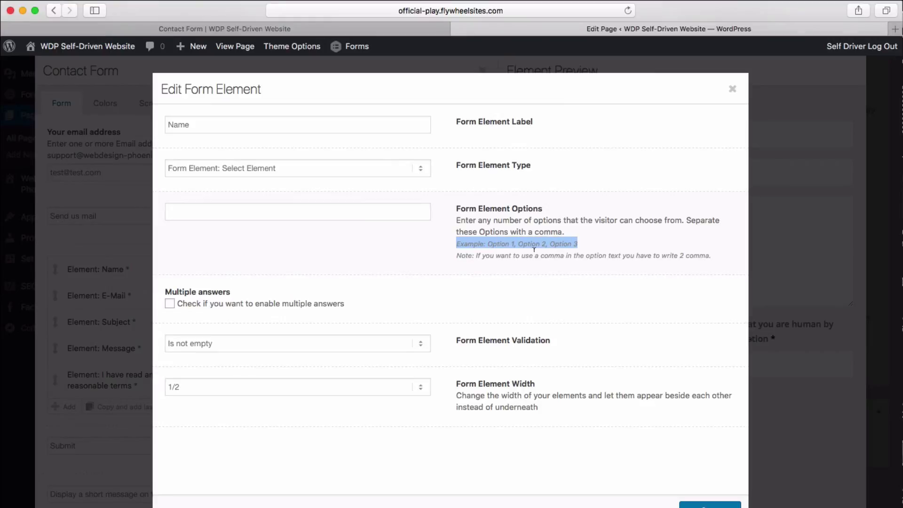
pyautogui.click(182, 210)
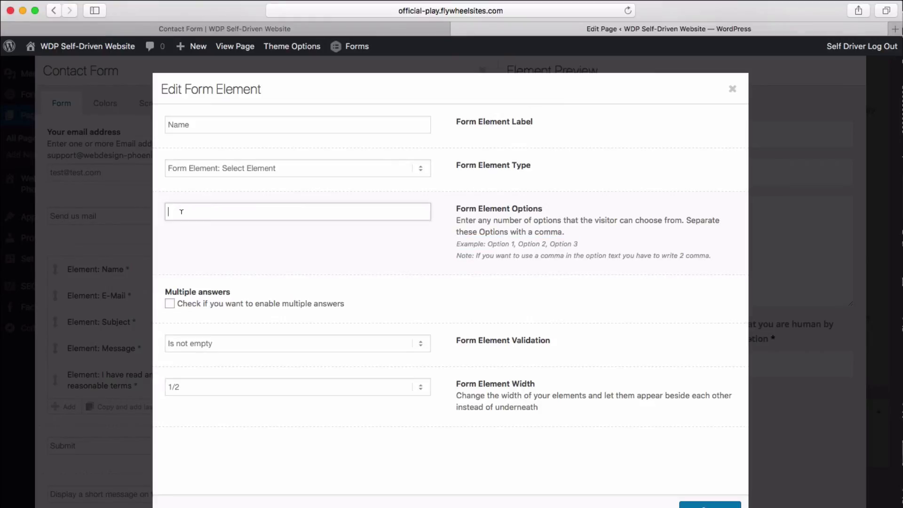
pyautogui.click(236, 30)
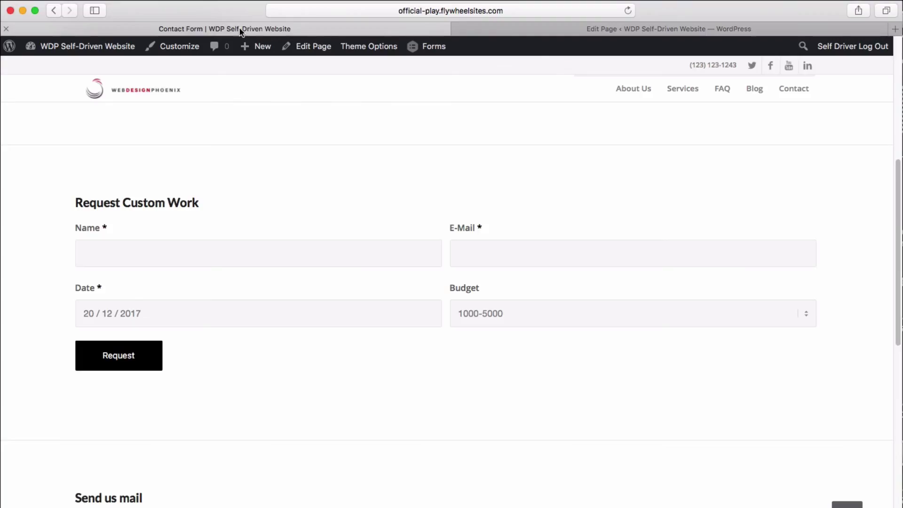
pyautogui.click(475, 311)
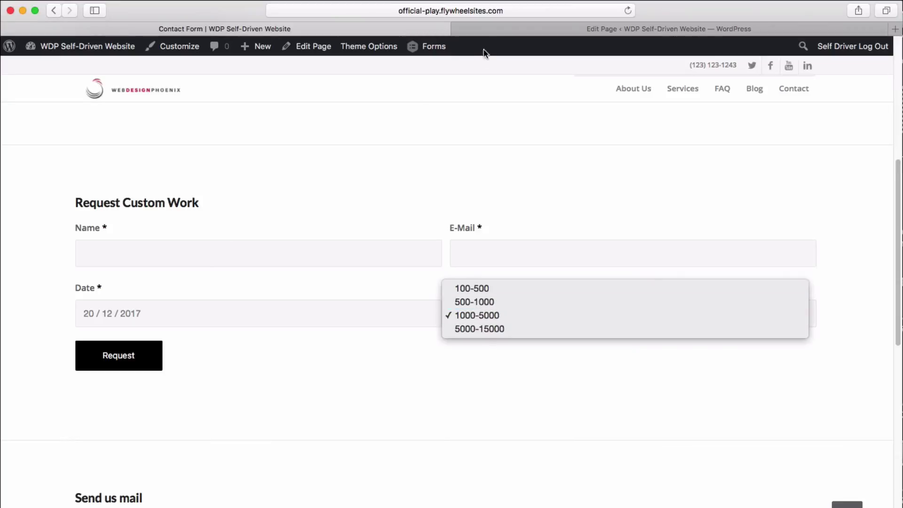
pyautogui.click(510, 33)
pyautogui.click(511, 33)
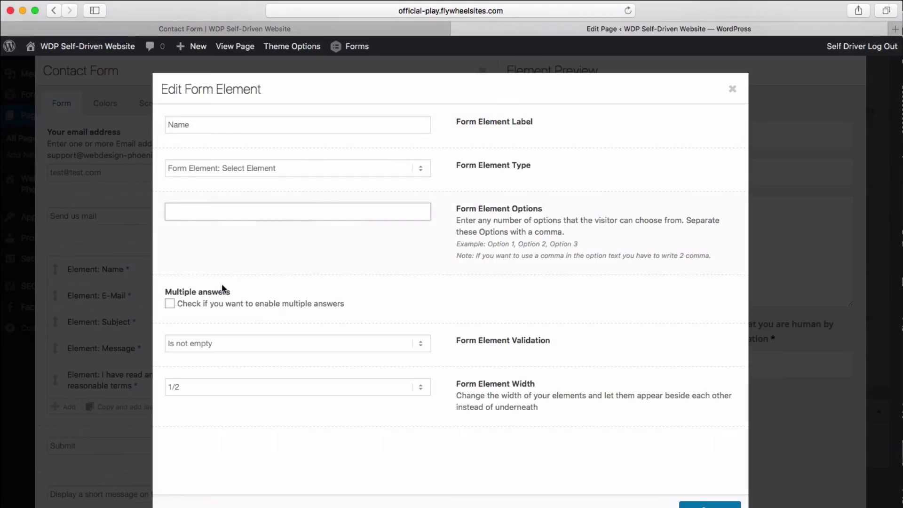
# Try enabling multiple answers for the select element, and check the Budget drop-down on the live page again.
pyautogui.click(170, 303)
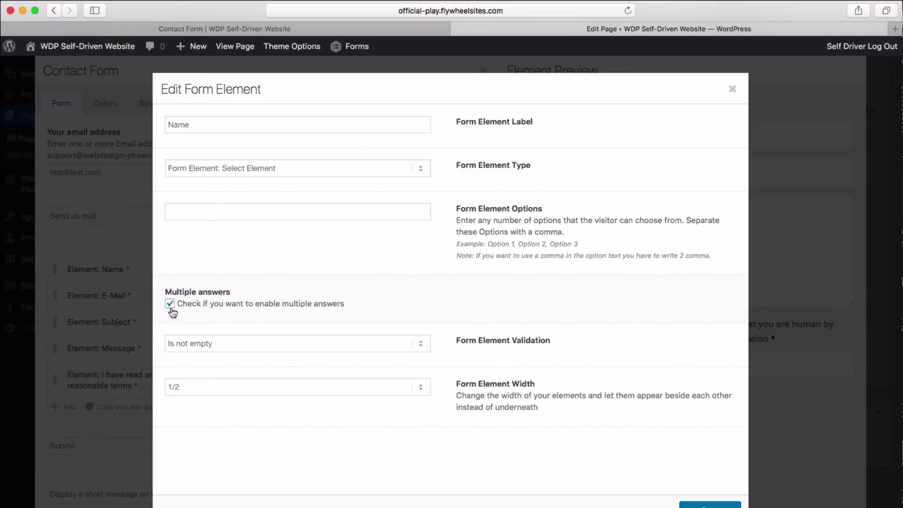
pyautogui.click(295, 28)
pyautogui.click(480, 313)
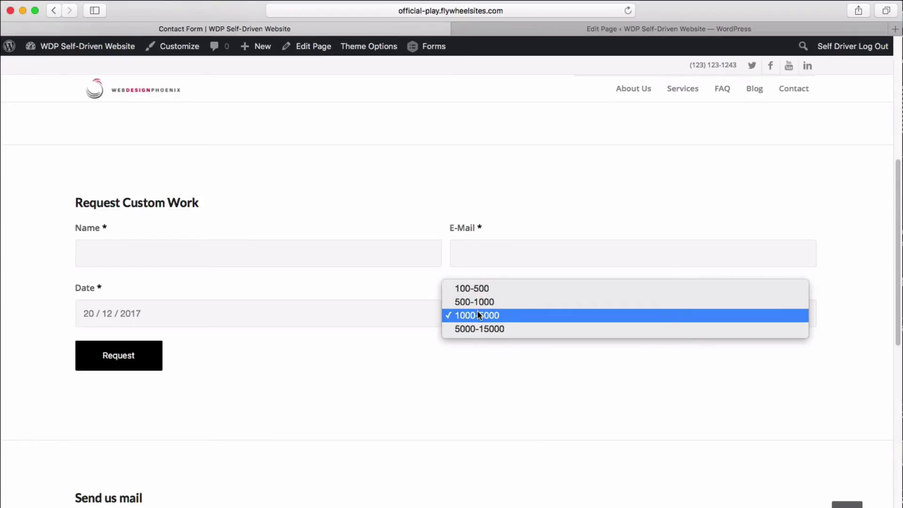
pyautogui.click(521, 32)
pyautogui.click(520, 31)
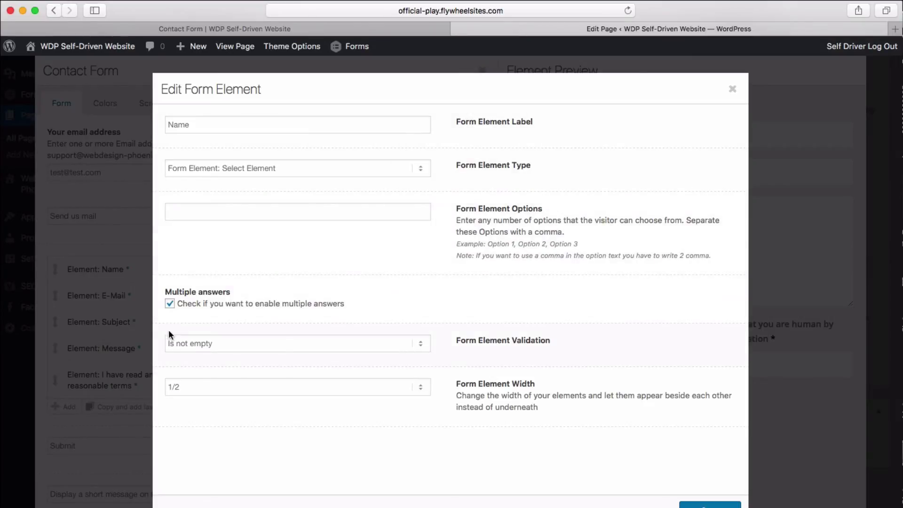
# Review the Name element's validation and width choices against the live form's field layout, and close its settings without saving.
pyautogui.click(420, 347)
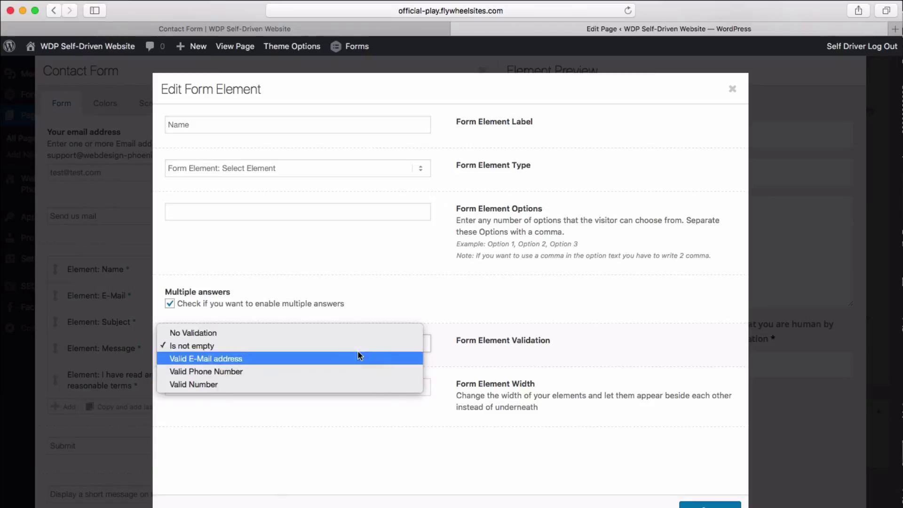
pyautogui.click(437, 361)
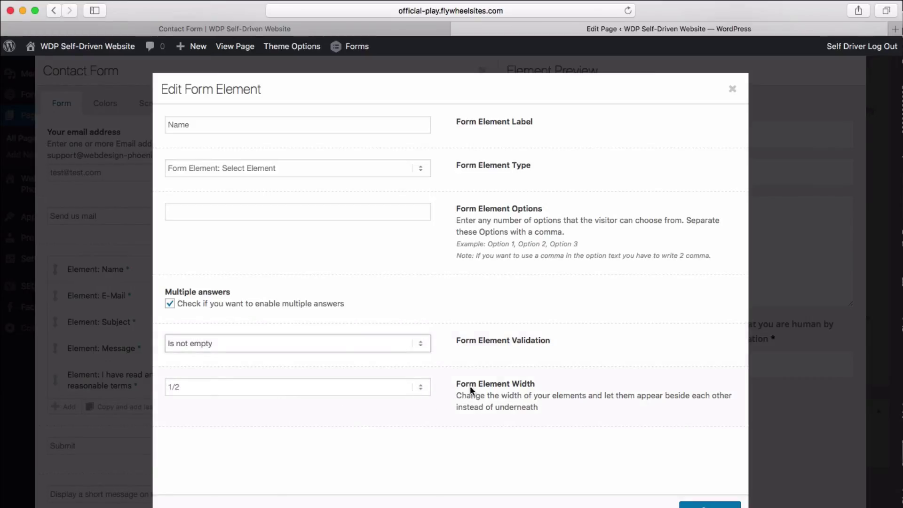
pyautogui.click(420, 388)
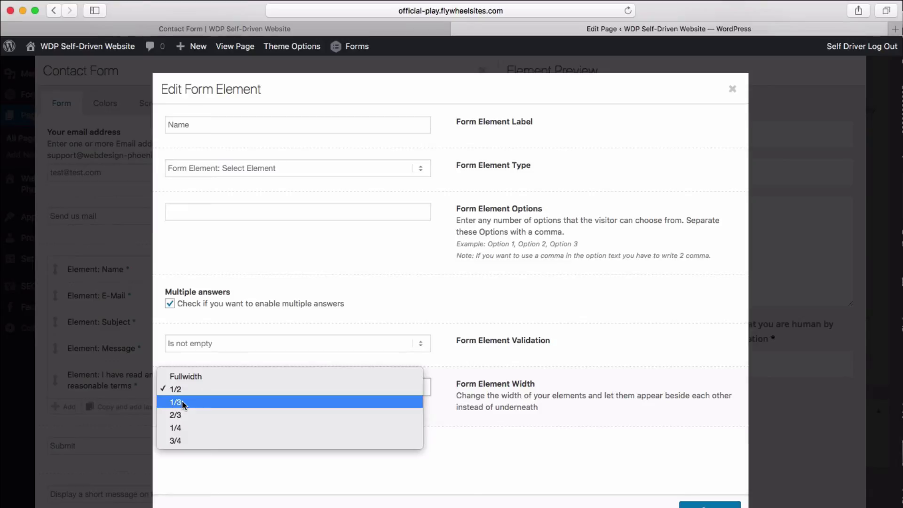
pyautogui.click(341, 34)
pyautogui.click(340, 34)
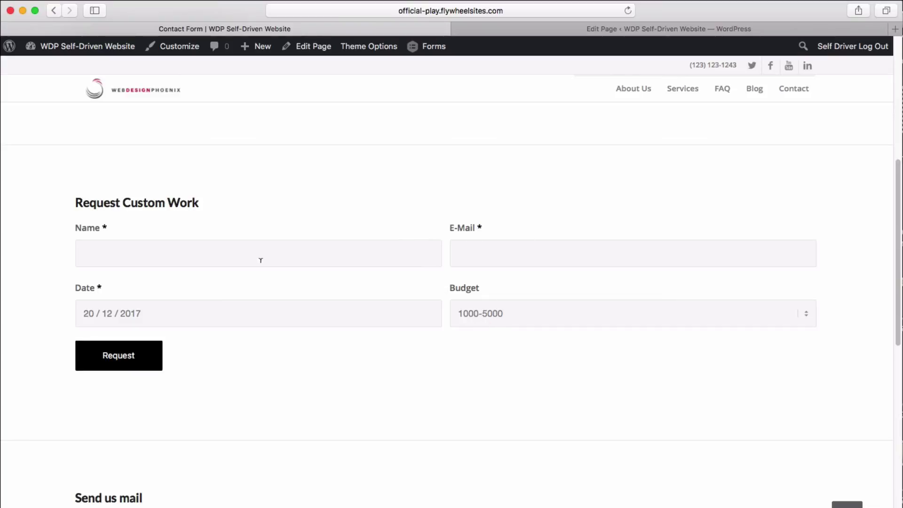
pyautogui.scroll(-10, 394, 381)
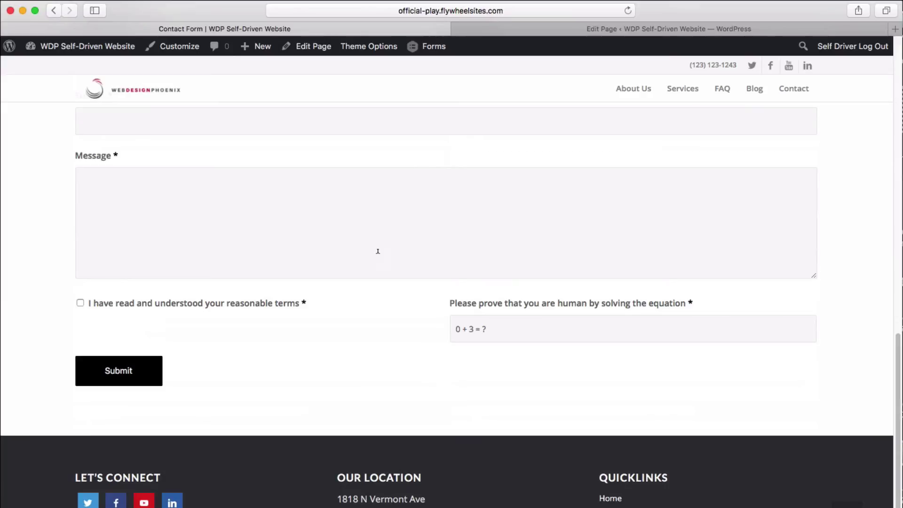
pyautogui.click(518, 34)
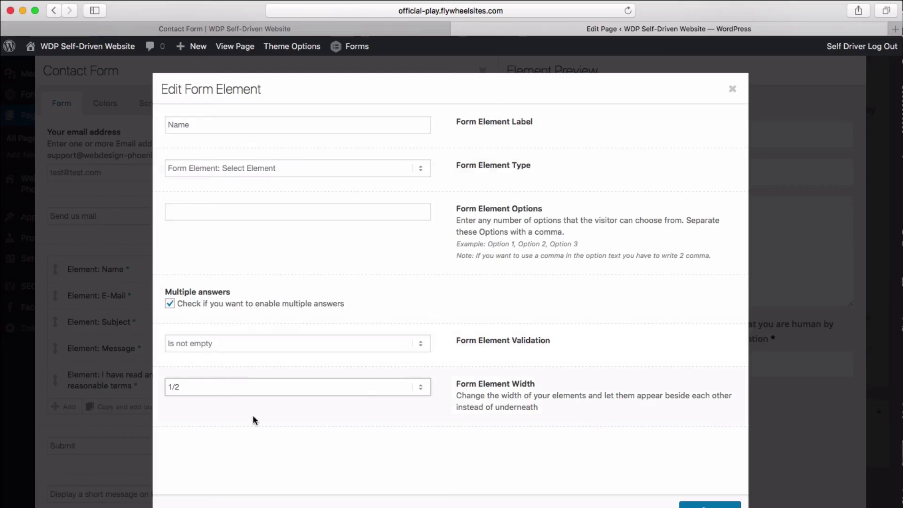
pyautogui.click(734, 89)
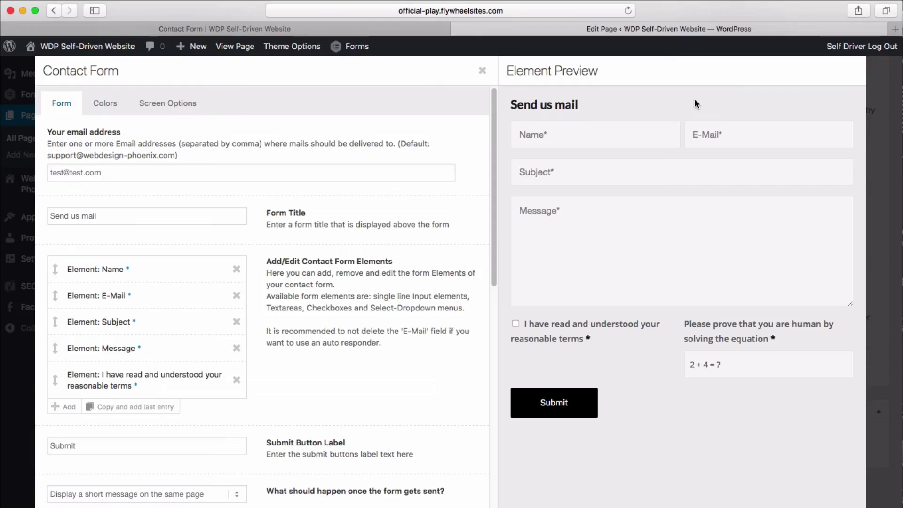
# Open the contact form's E-Mail element and review its element type and validation choices without changing them.
pyautogui.click(140, 298)
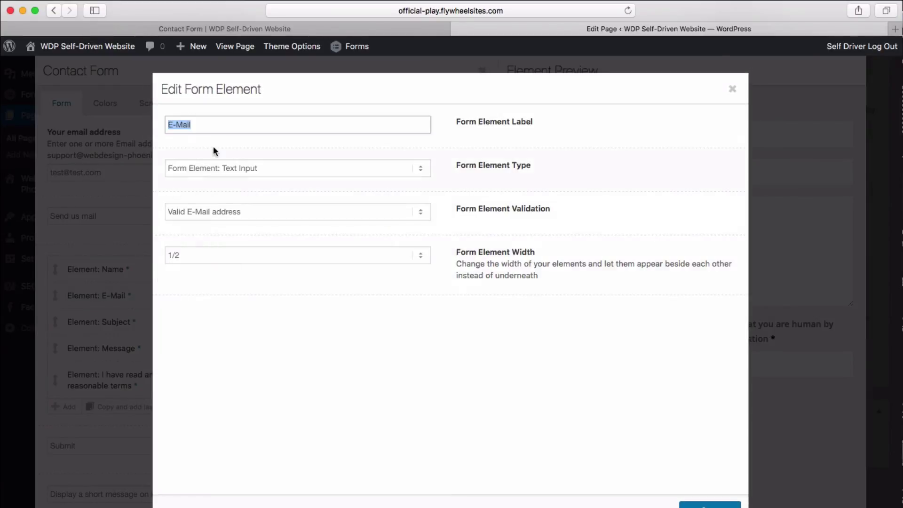
pyautogui.click(230, 169)
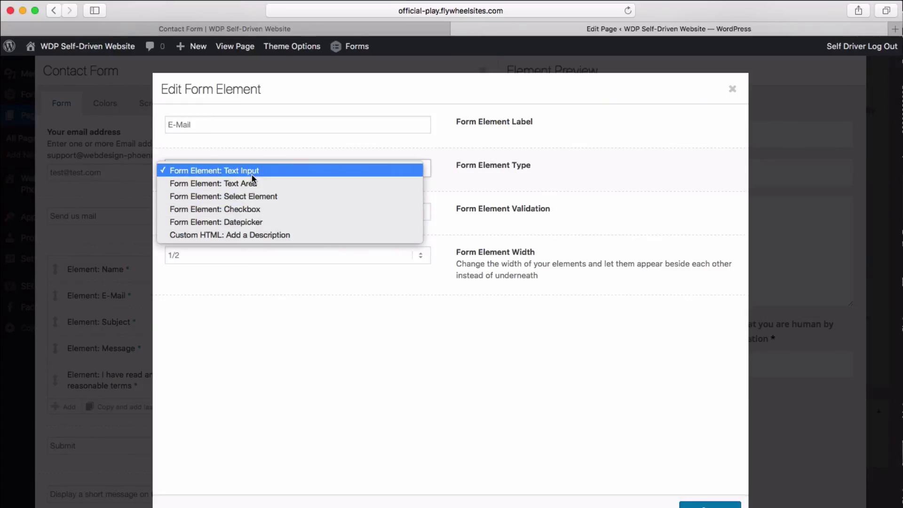
pyautogui.click(469, 216)
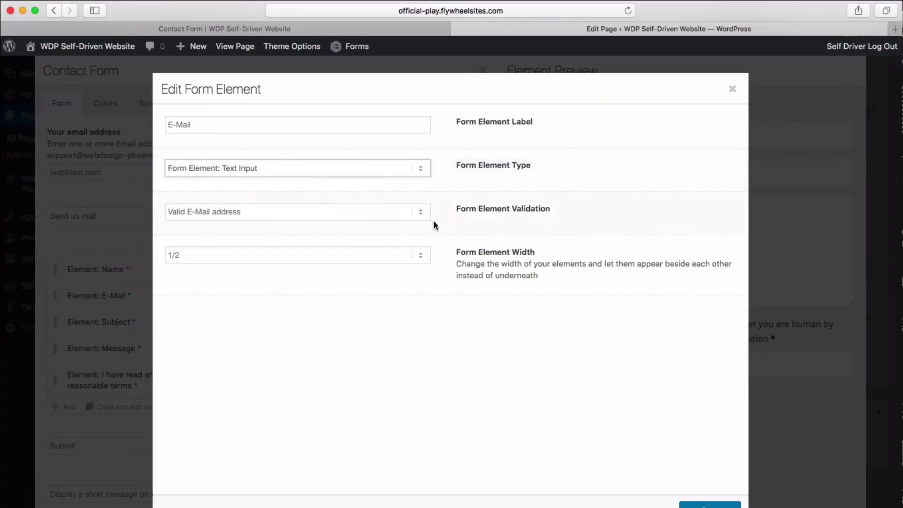
pyautogui.click(324, 211)
pyautogui.click(466, 224)
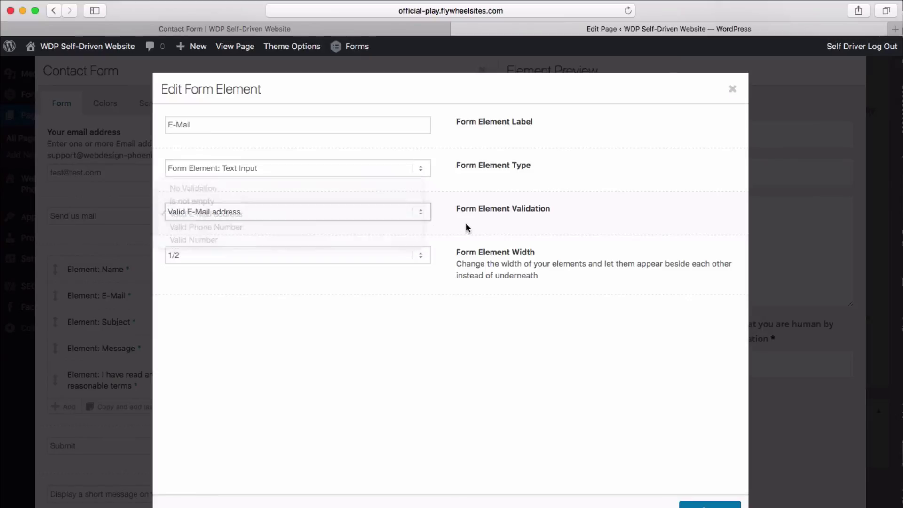
# Compare the Checkbox choice among the E-Mail element's types with the reasonable terms checkbox on the live contact form.
pyautogui.click(292, 168)
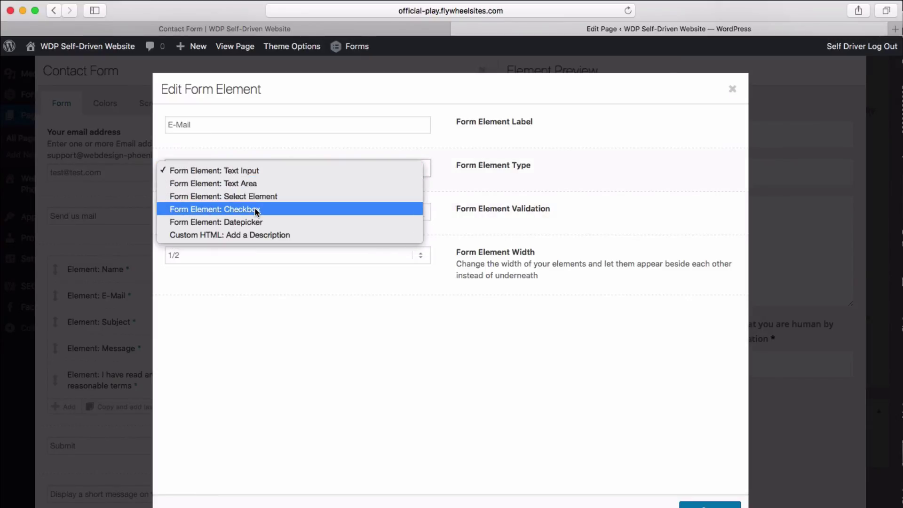
pyautogui.click(297, 28)
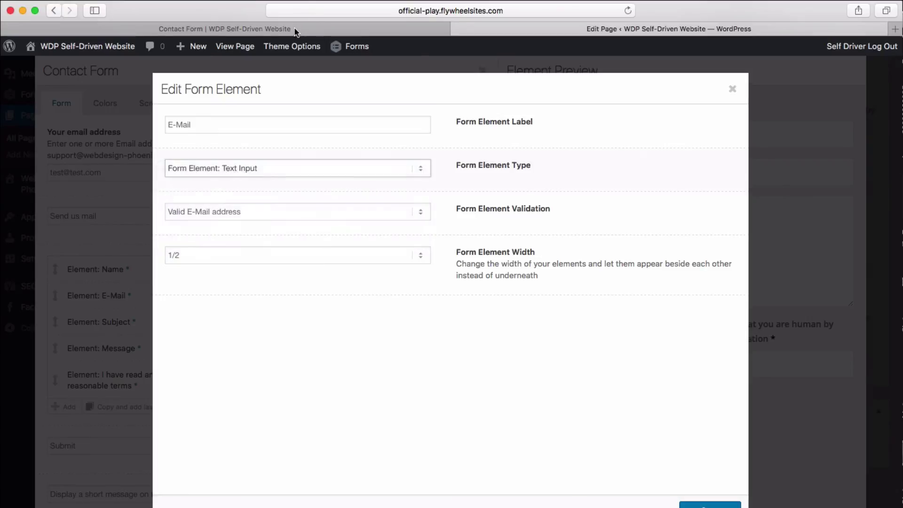
pyautogui.click(297, 28)
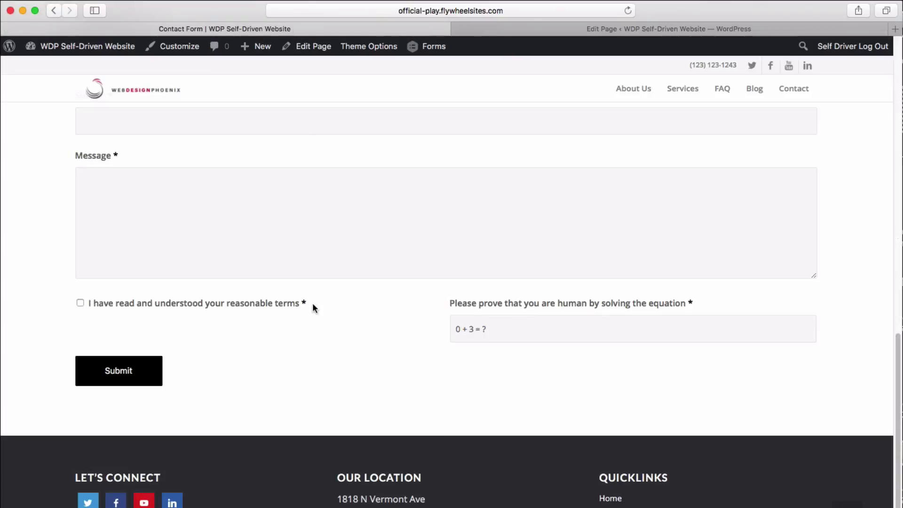
pyautogui.moveTo(330, 306); pyautogui.dragTo(195, 331)
pyautogui.click(262, 235)
pyautogui.click(523, 31)
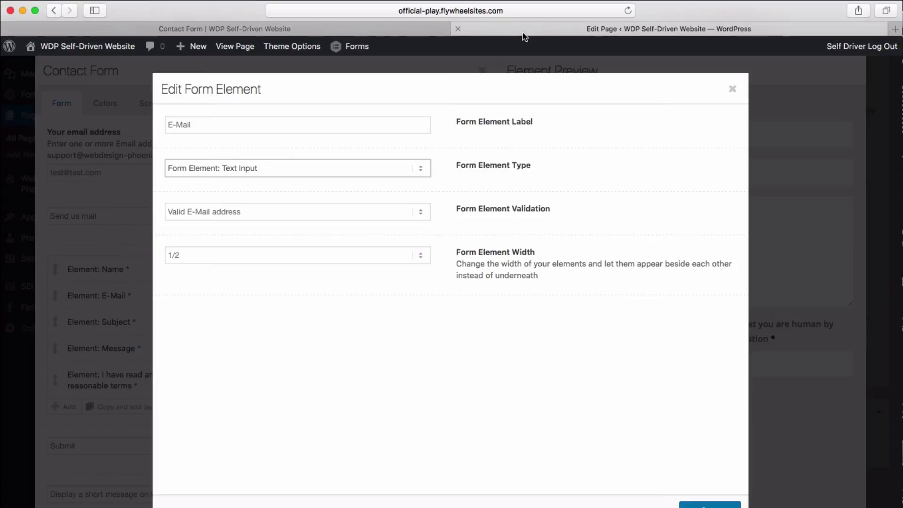
# Review the E-Mail element's validation choices and element type choices without changing them.
pyautogui.click(250, 207)
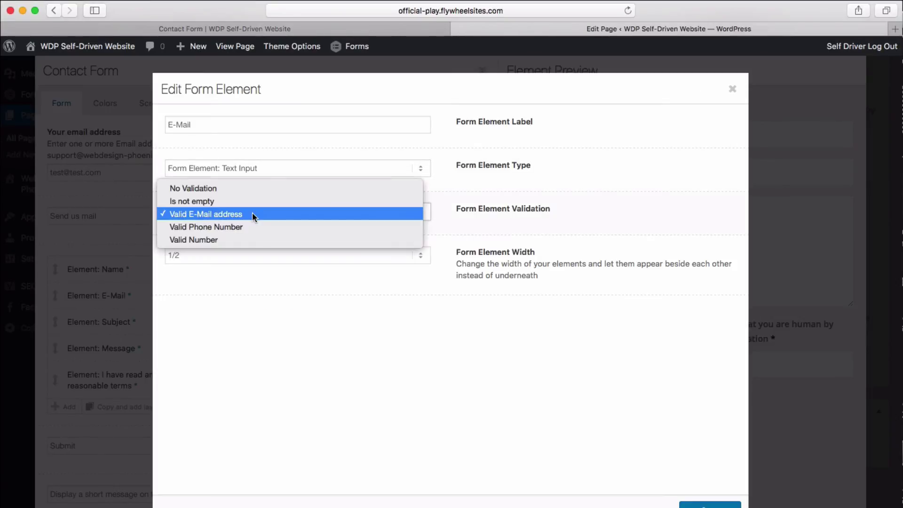
pyautogui.click(262, 167)
pyautogui.click(262, 167)
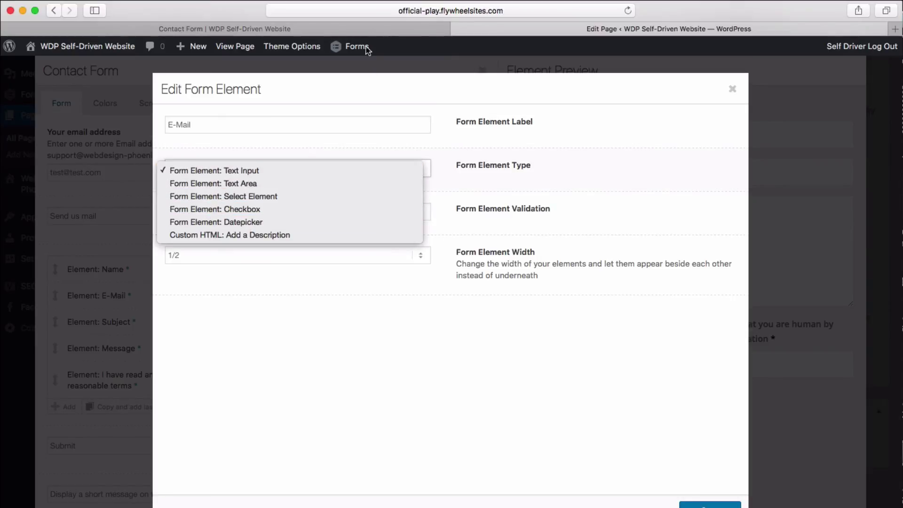
# Try the datepicker in the live request form's Date field by choosing 9 November 2019.
pyautogui.click(363, 31)
pyautogui.click(363, 31)
pyautogui.scroll(10, 245, 216)
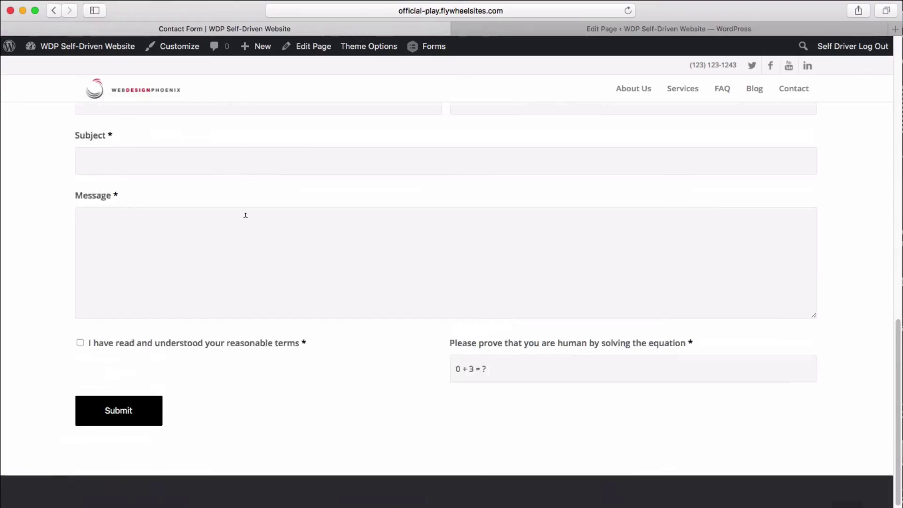
pyautogui.scroll(1, 246, 220)
pyautogui.click(224, 197)
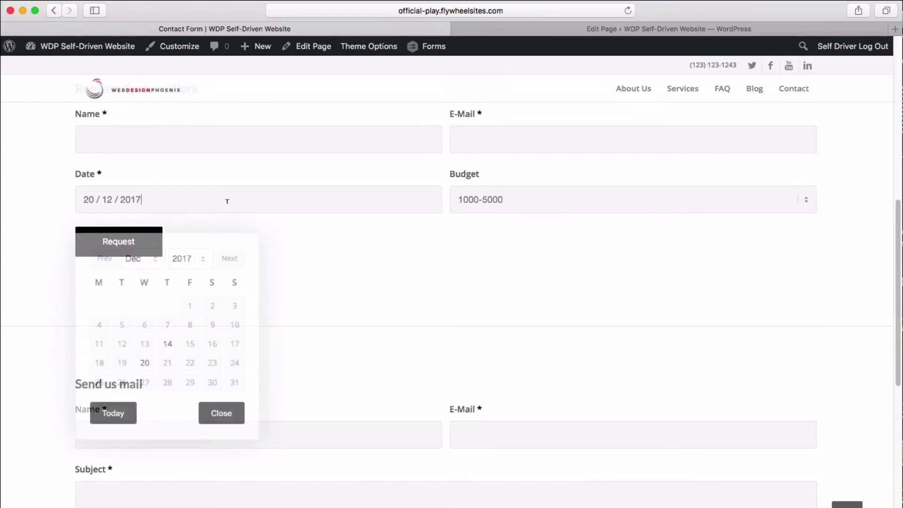
pyautogui.click(159, 259)
pyautogui.click(149, 249)
pyautogui.click(190, 258)
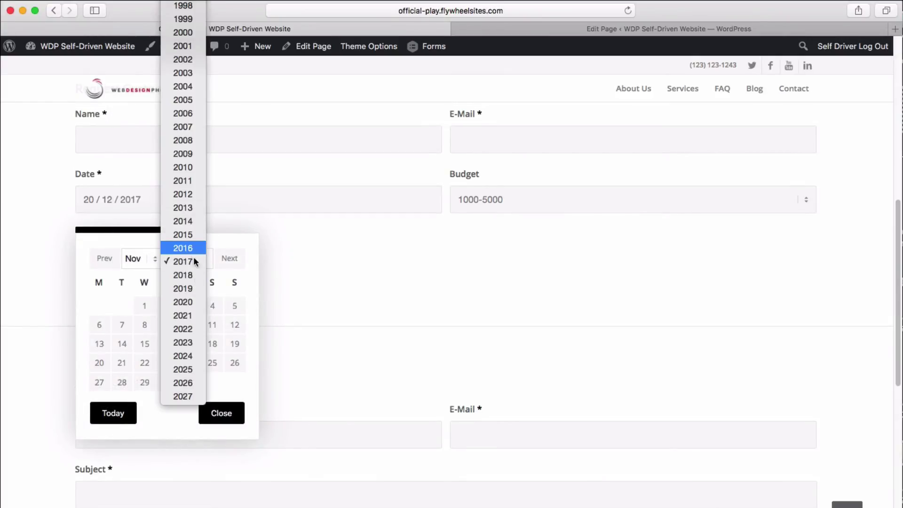
pyautogui.click(193, 284)
pyautogui.click(202, 331)
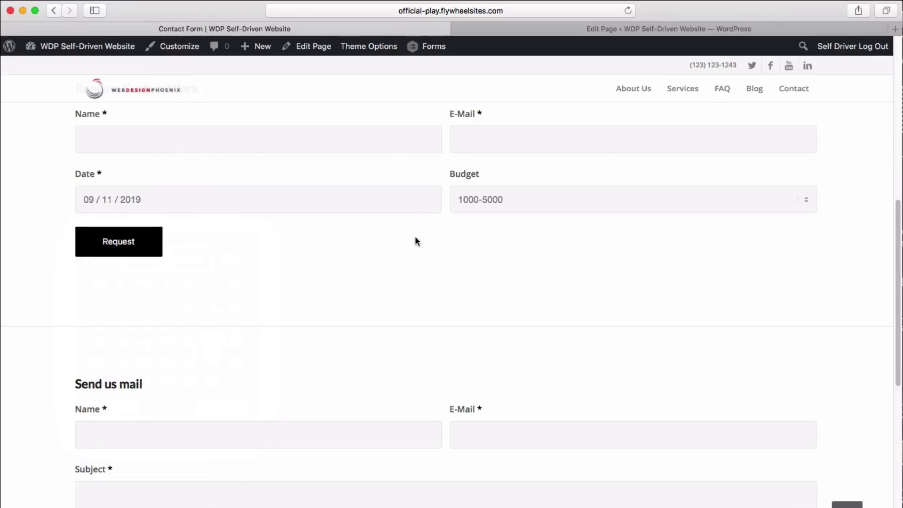
# Try changing the E-Mail element's type to Custom HTML: Add a Description, and place the cursor in its description editor.
pyautogui.click(534, 27)
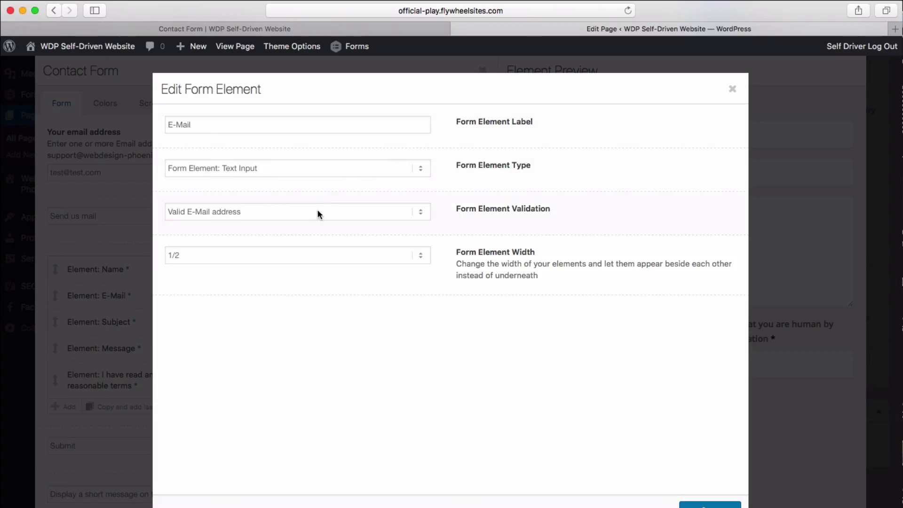
pyautogui.click(270, 168)
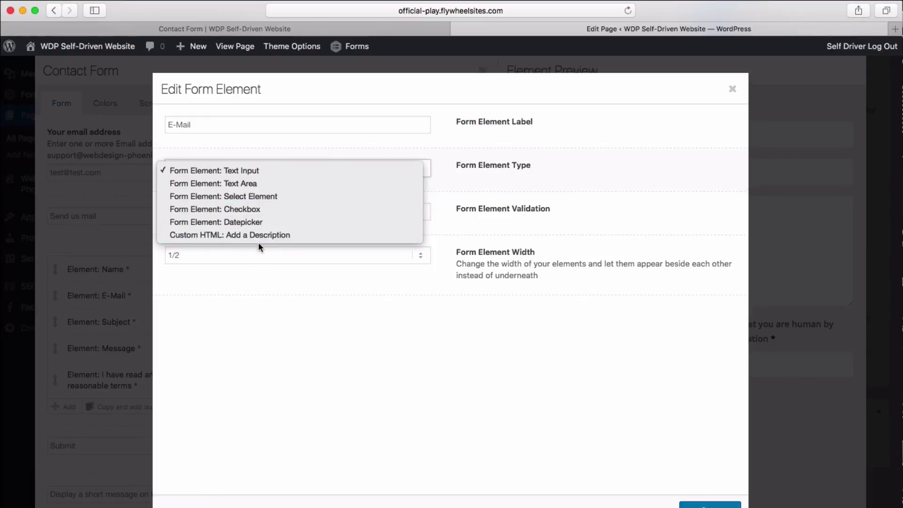
pyautogui.click(199, 234)
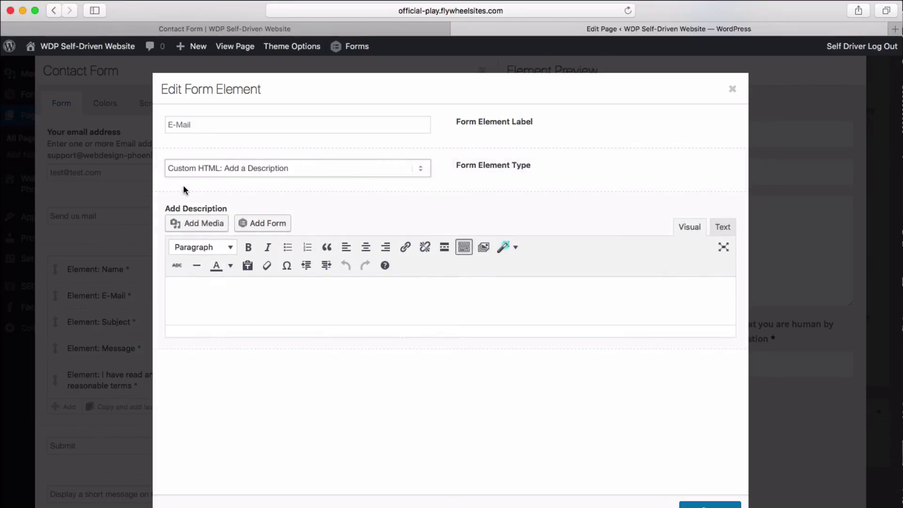
pyautogui.click(201, 284)
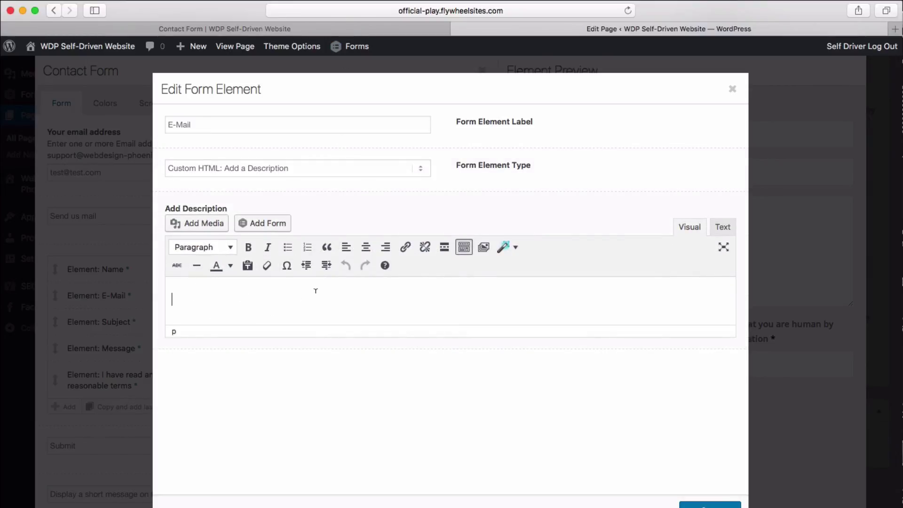
# Inspect the Message label area on the live Send us mail form, and close the E-Mail element's settings without saving.
pyautogui.click(321, 28)
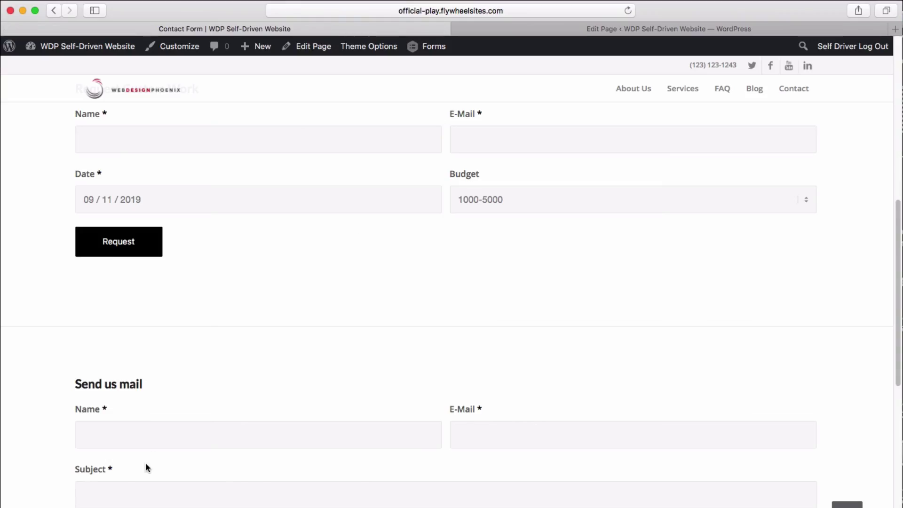
pyautogui.scroll(-3, 146, 462)
pyautogui.scroll(-5, 234, 425)
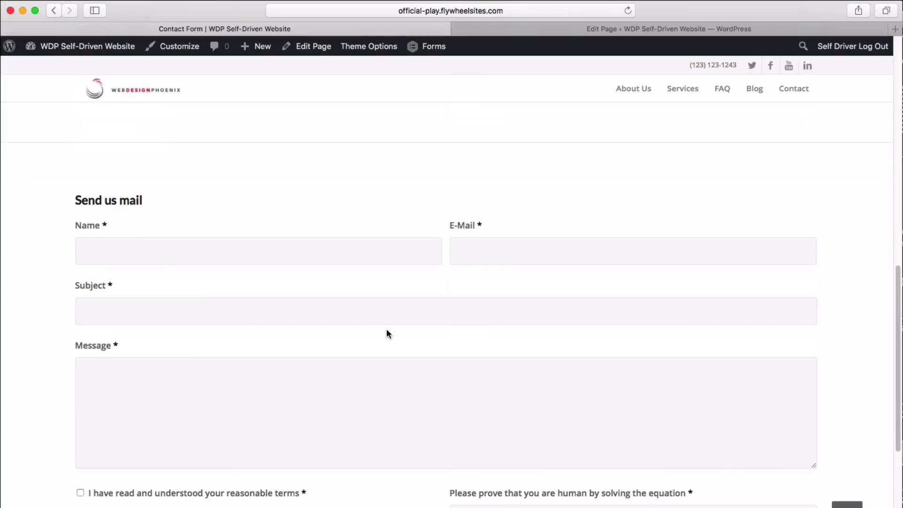
pyautogui.tripleClick(96, 339)
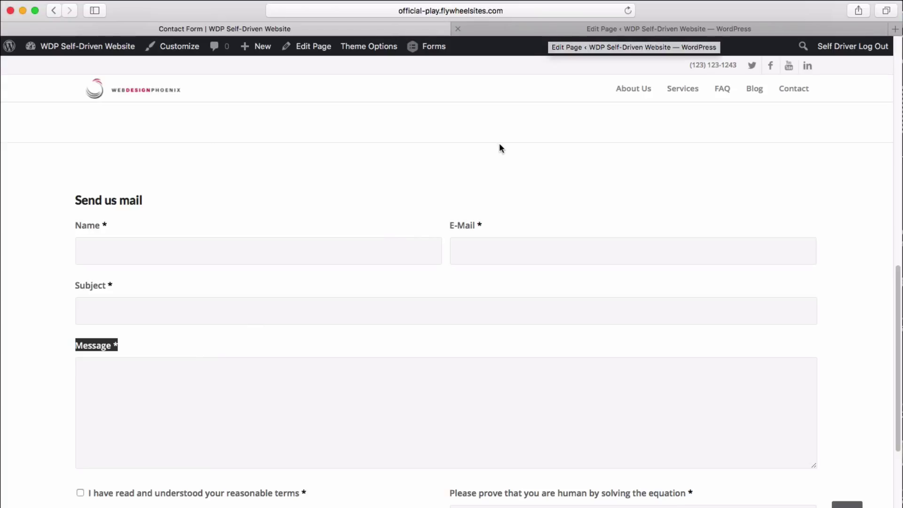
pyautogui.scroll(-1, 351, 270)
pyautogui.click(554, 33)
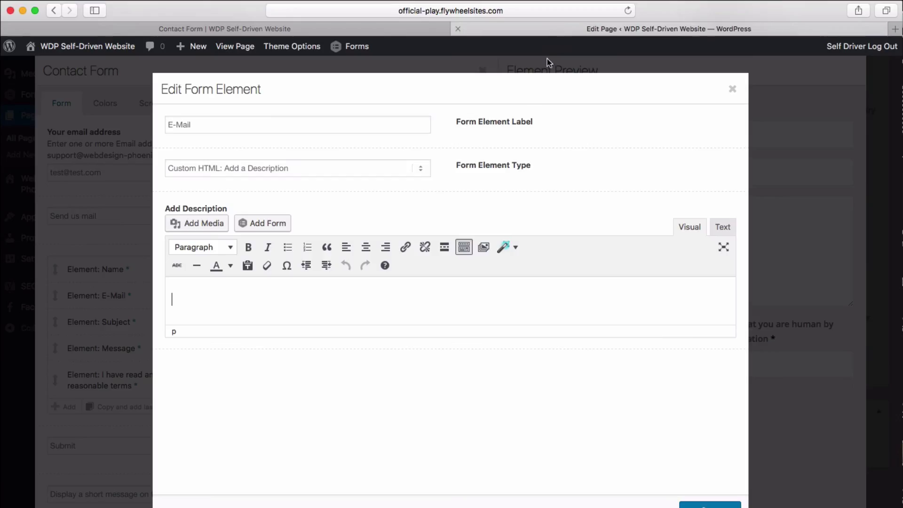
pyautogui.click(732, 86)
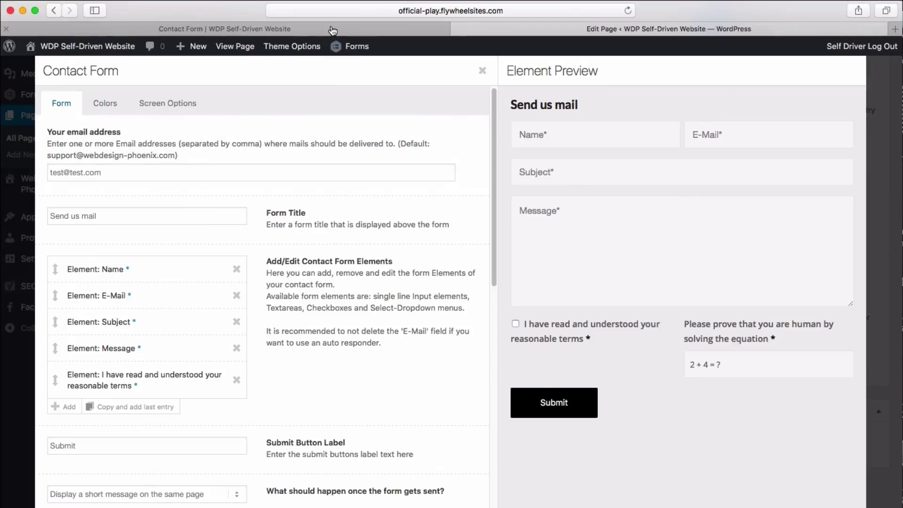
# Review the contact form's element list and return to the live Send us mail form.
pyautogui.scroll(-1, 346, 324)
pyautogui.scroll(-1, 346, 324)
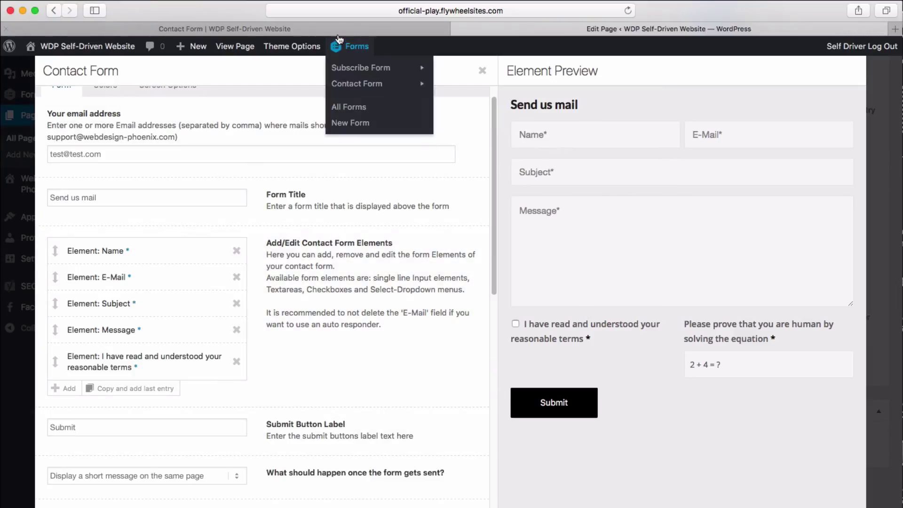
pyautogui.click(224, 28)
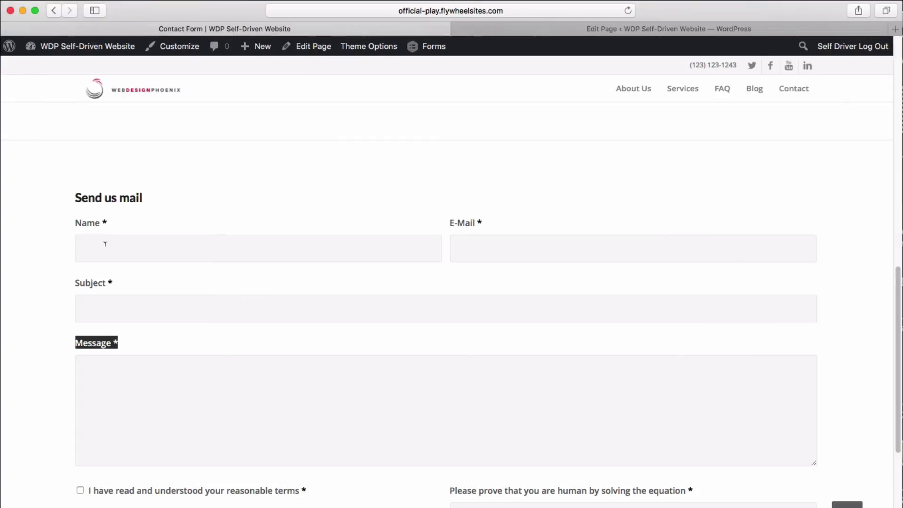